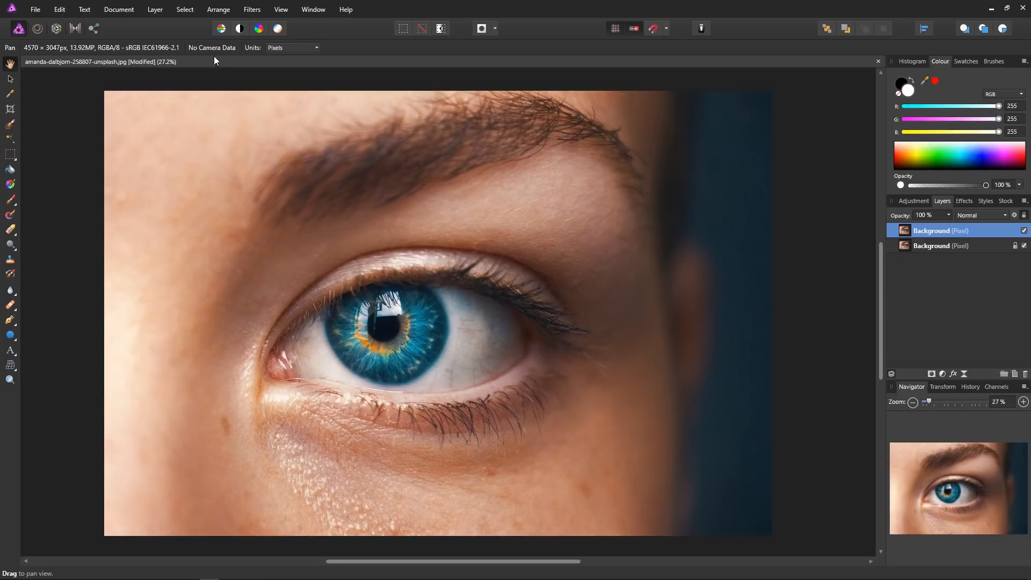
# Step: Start an Unsharp Mask filter on the upper Background layer and set its factor to about 2.07
pyautogui.click(255, 9)
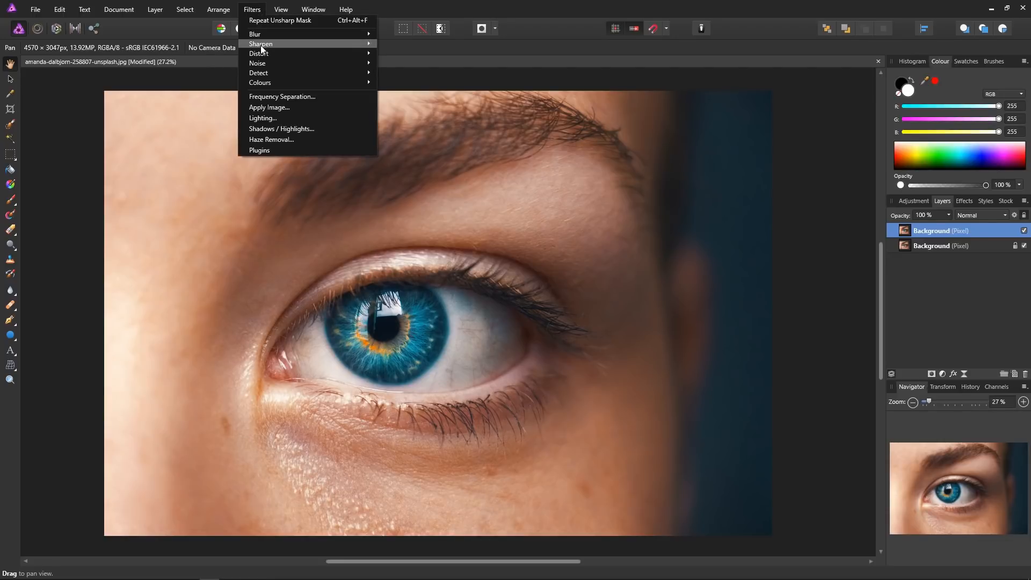
pyautogui.moveTo(261, 44)
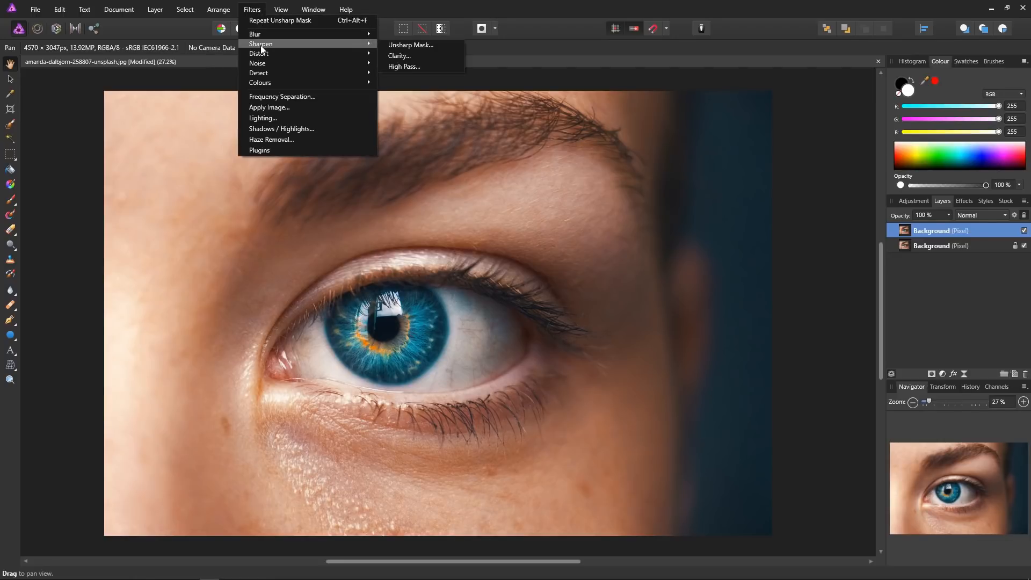
pyautogui.click(397, 49)
pyautogui.moveTo(684, 266); pyautogui.dragTo(749, 307)
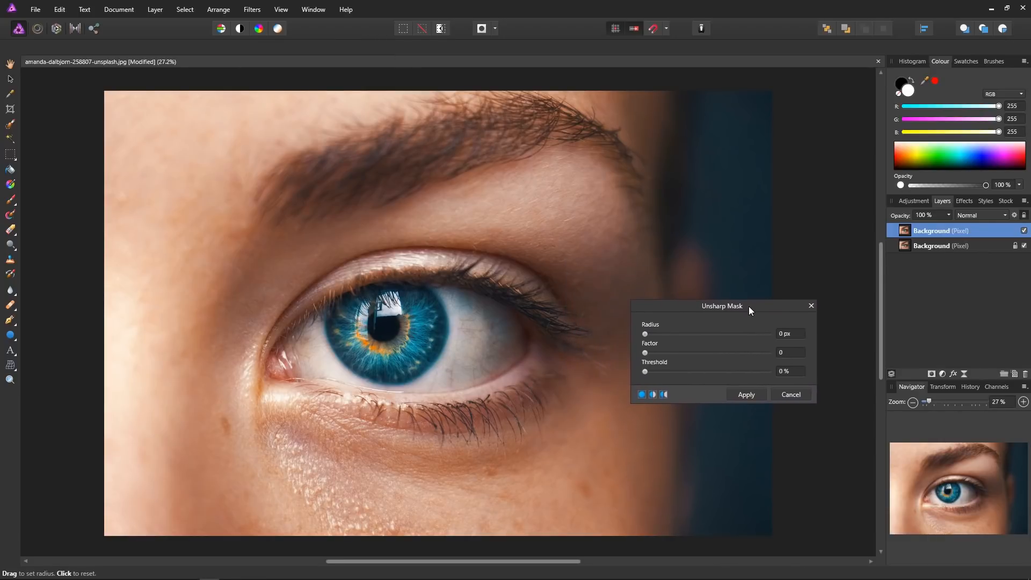
pyautogui.scroll(1, 404, 338)
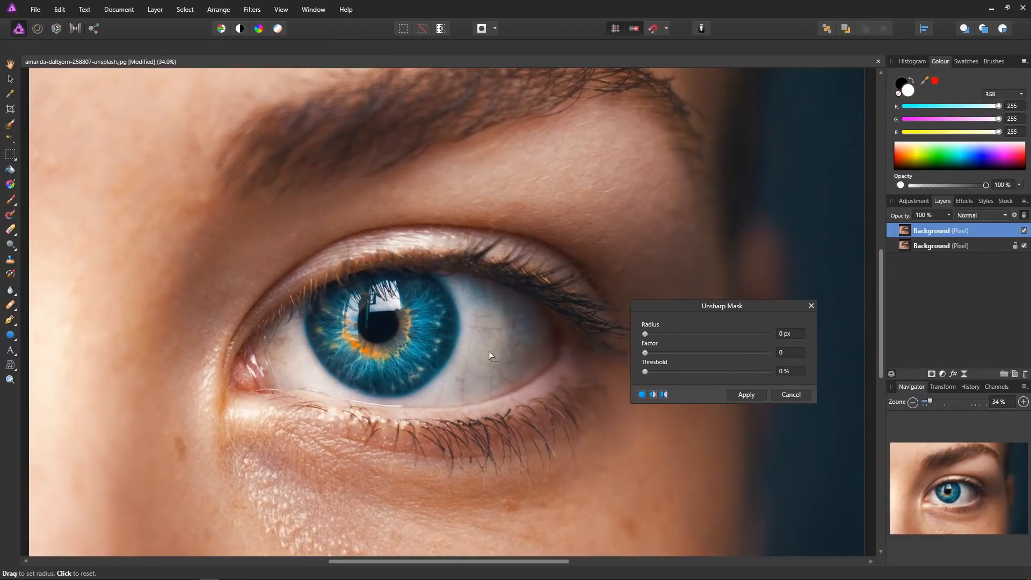
pyautogui.press('space')
pyautogui.moveTo(516, 353); pyautogui.dragTo(455, 350)
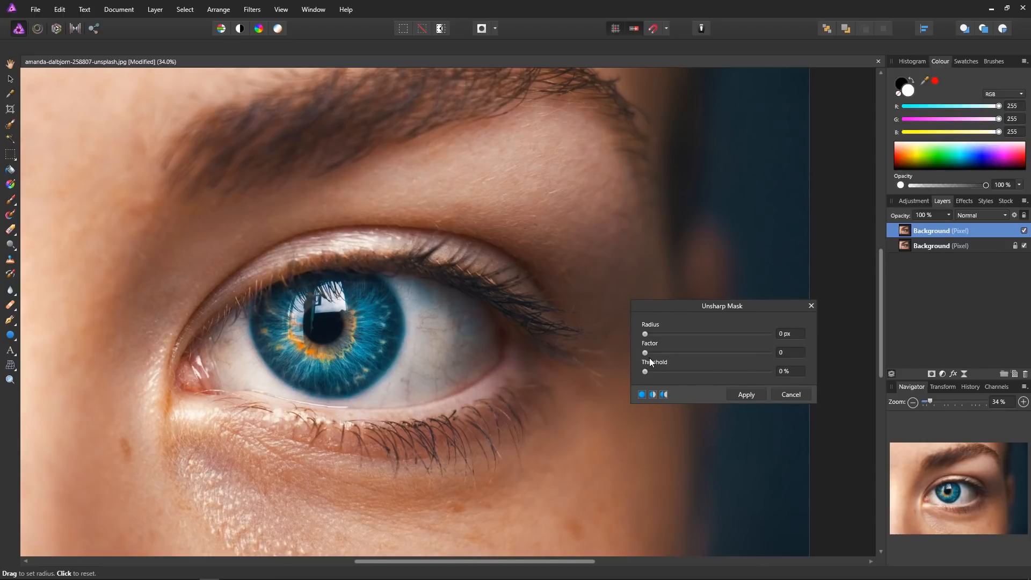
pyautogui.moveTo(647, 355); pyautogui.dragTo(707, 360)
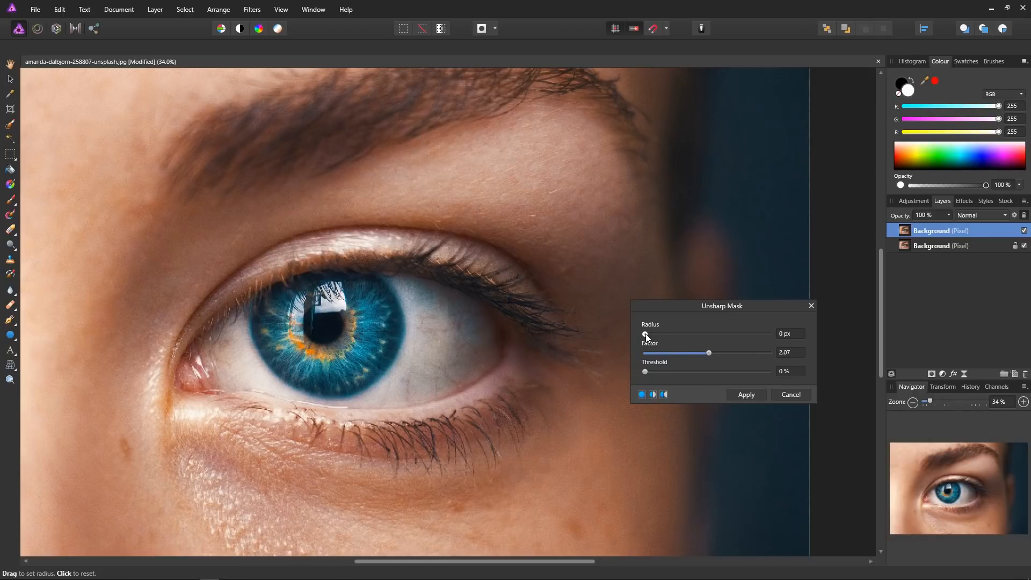
# Step: Test an extreme Unsharp Mask radius of 96.2 px and settle on 0.9 px
pyautogui.moveTo(646, 334); pyautogui.dragTo(769, 347)
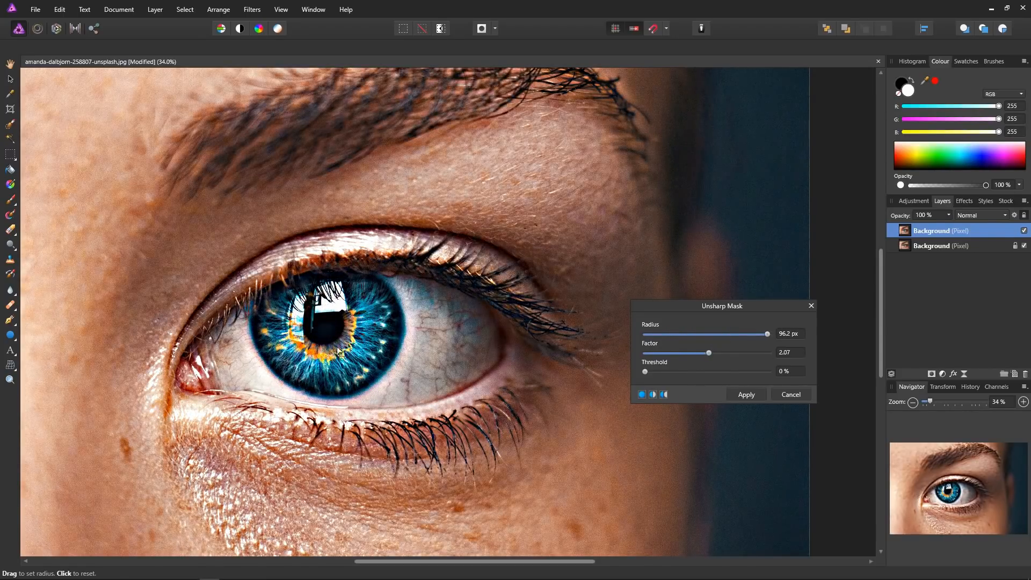
pyautogui.moveTo(767, 334); pyautogui.dragTo(655, 336)
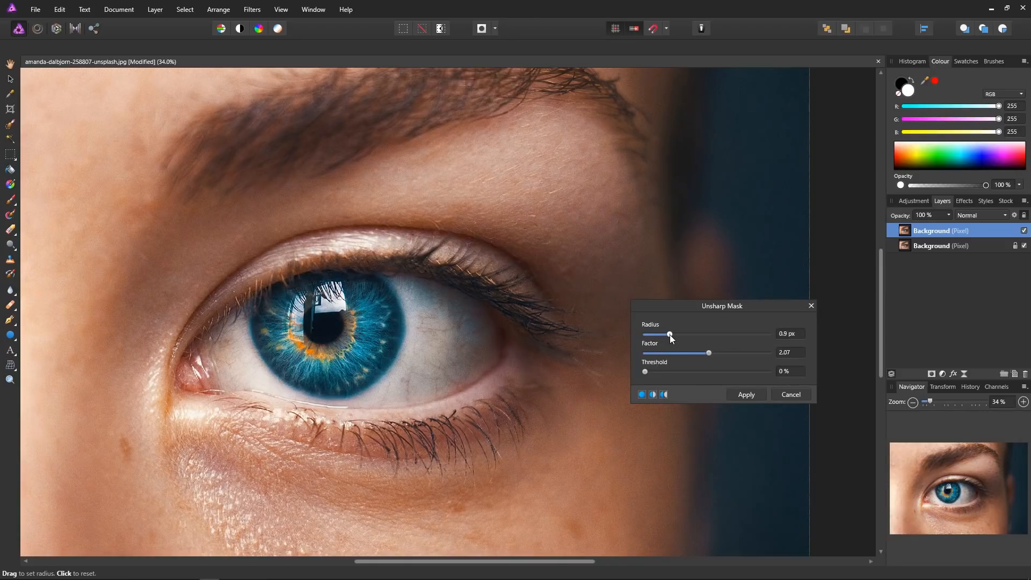
pyautogui.moveTo(669, 334)
pyautogui.mouseDown()
pyautogui.moveTo(688, 336)
pyautogui.moveTo(668, 334)
pyautogui.mouseUp()
pyautogui.scroll(-2, 412, 353)
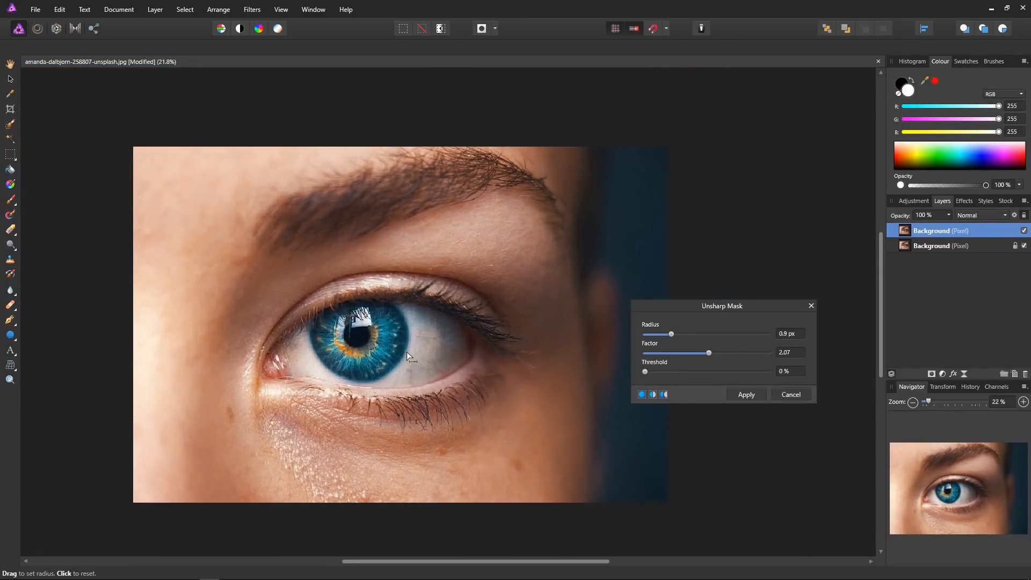
pyautogui.scroll(2, 407, 352)
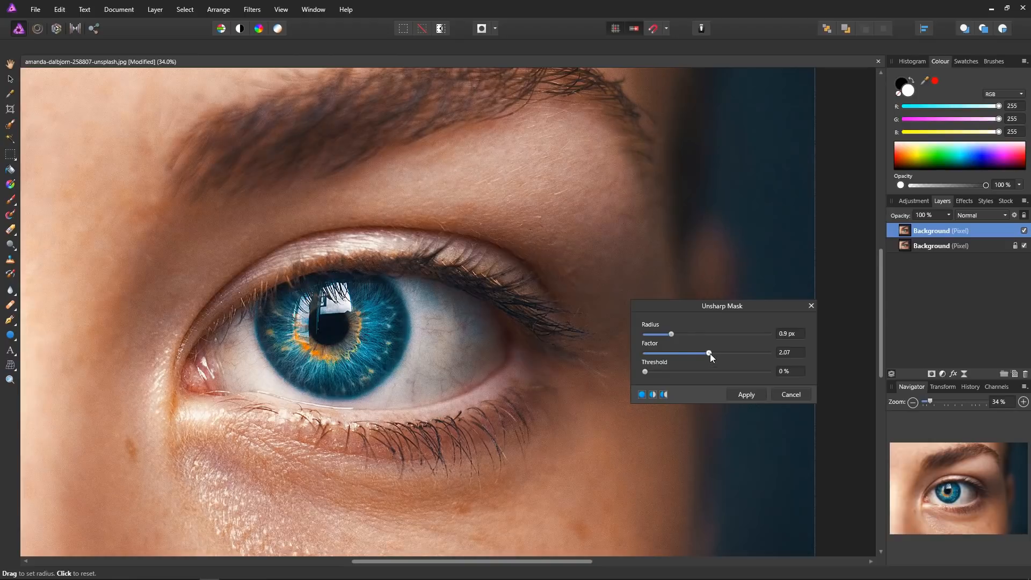
# Step: Set the Unsharp Mask factor to about 1.583 and keep the threshold at 0 %
pyautogui.moveTo(710, 354); pyautogui.dragTo(662, 355)
pyautogui.moveTo(672, 353); pyautogui.dragTo(694, 360)
pyautogui.moveTo(652, 374); pyautogui.dragTo(645, 372)
# Step: Compare the eye with and without sharpening by toggling the upper layer's visibility, and apply the Unsharp Mask
pyautogui.scroll(-1, 465, 325)
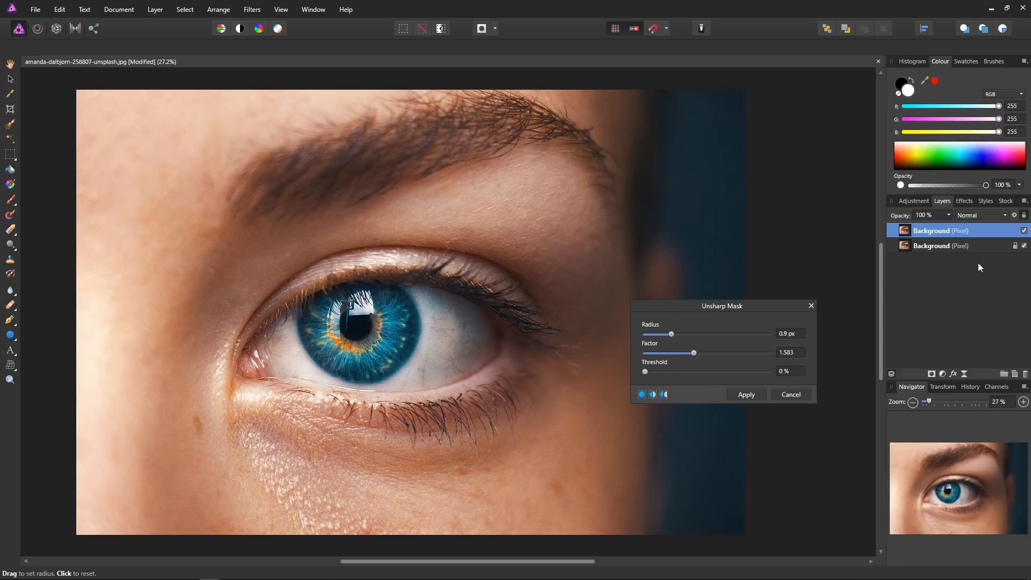
pyautogui.click(1024, 234)
pyautogui.click(1024, 232)
pyautogui.click(1025, 233)
pyautogui.click(1025, 232)
pyautogui.click(1024, 233)
pyautogui.click(1025, 232)
pyautogui.click(1024, 232)
pyautogui.scroll(3, 391, 357)
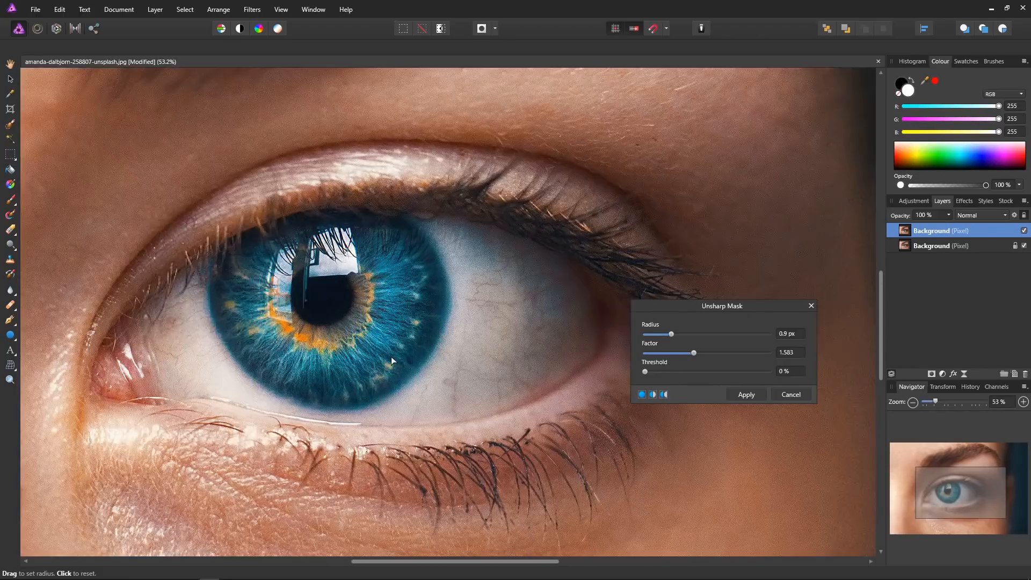
pyautogui.click(1025, 231)
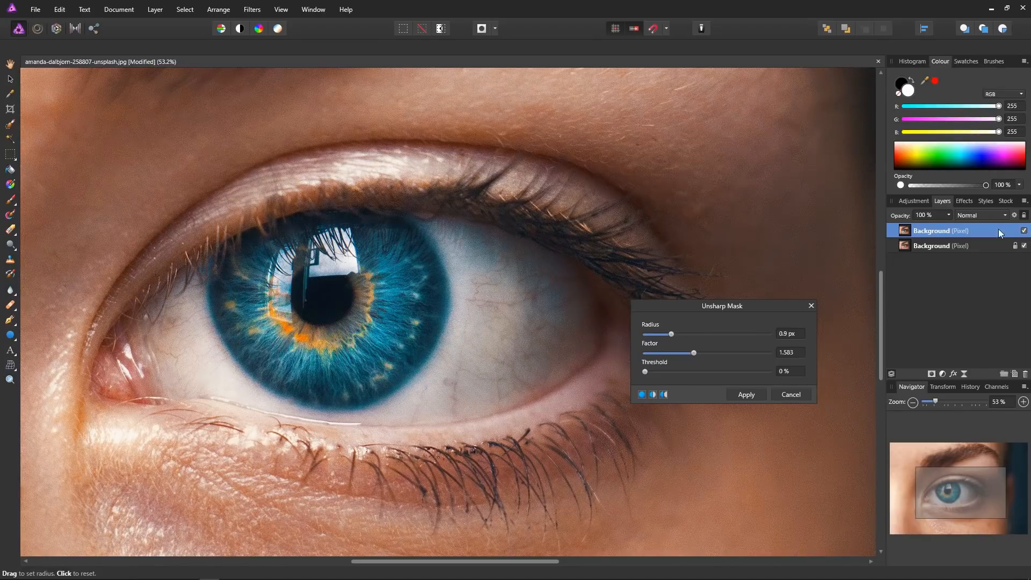
pyautogui.scroll(-3, 476, 321)
pyautogui.scroll(1, 476, 320)
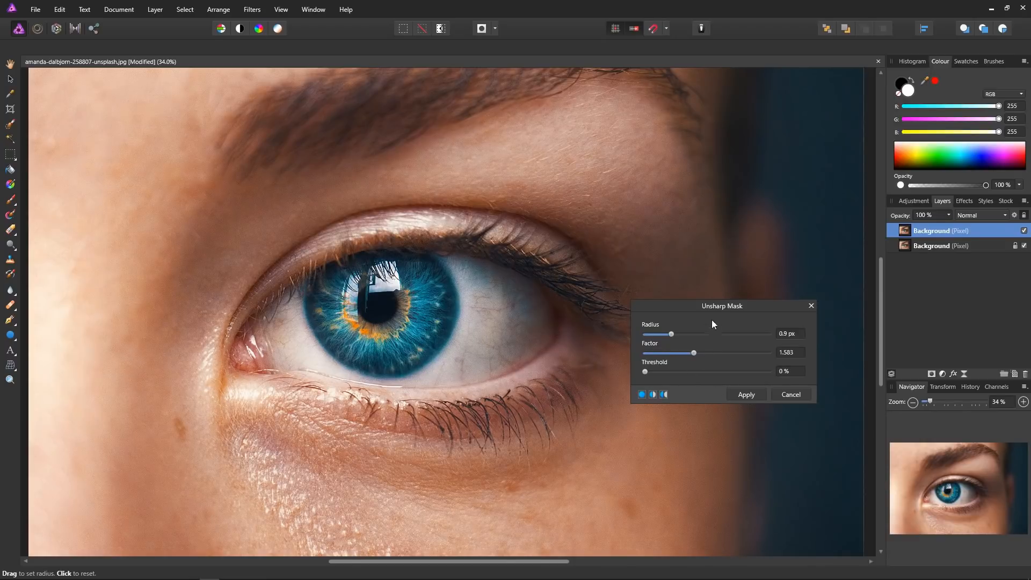
pyautogui.click(746, 394)
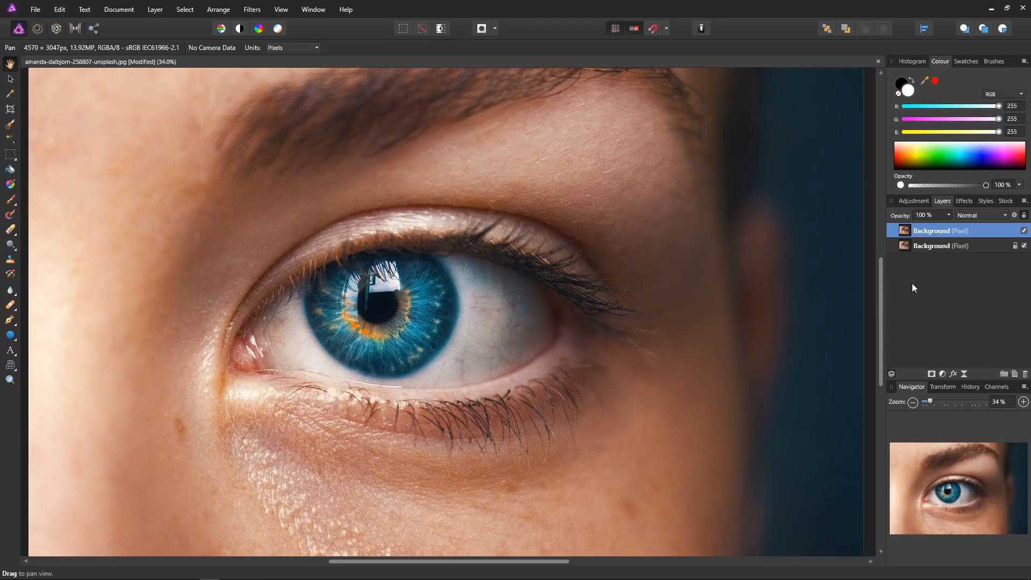
# Step: Delete the sharpened upper Background layer
pyautogui.rightClick(895, 231)
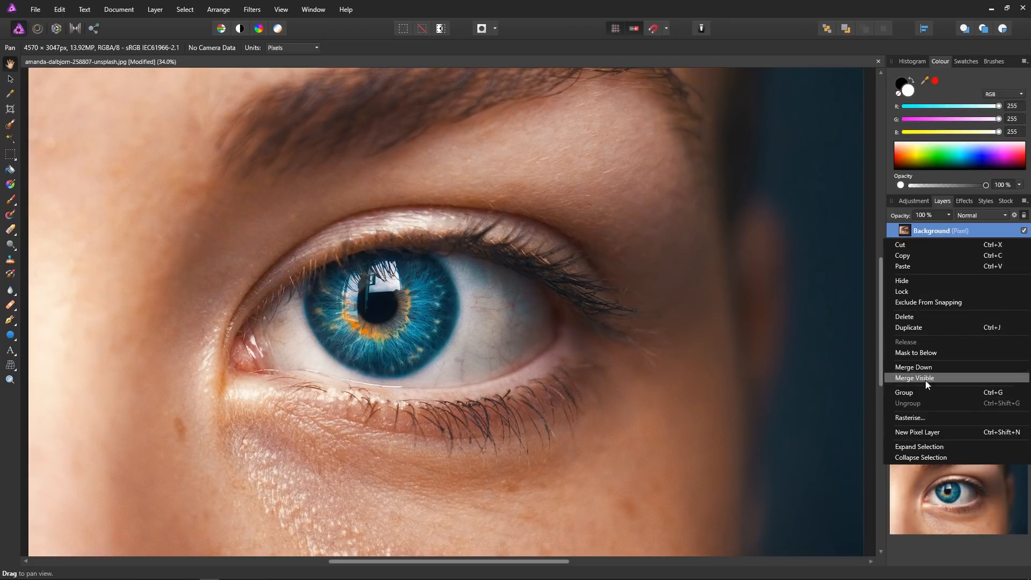
pyautogui.click(907, 291)
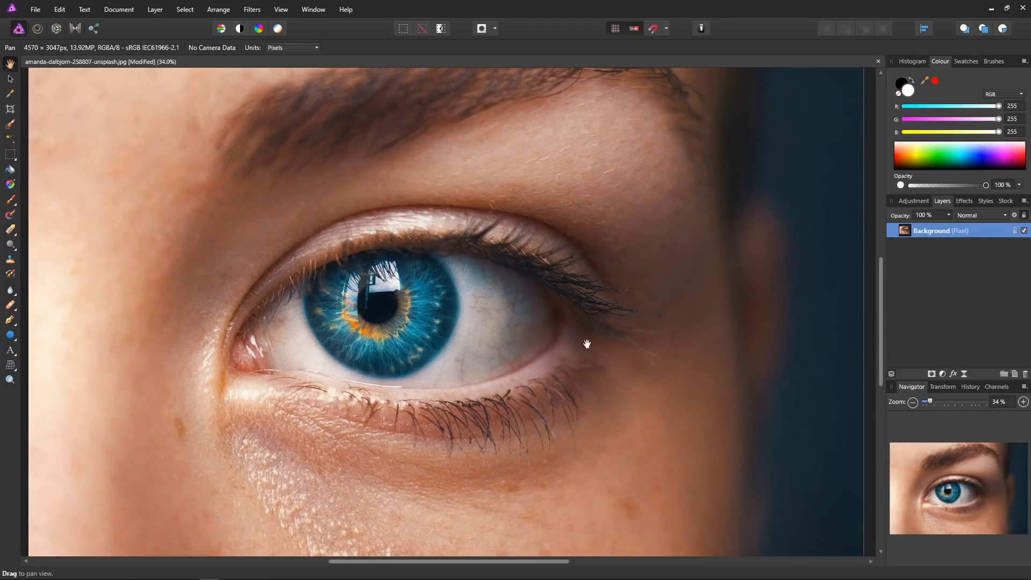
pyautogui.scroll(2, 430, 320)
pyautogui.scroll(-2, 429, 320)
# Step: Add a live Unsharp Mask filter to the Background layer with a factor of about 2.157 and a 0.8 px radius
pyautogui.click(965, 374)
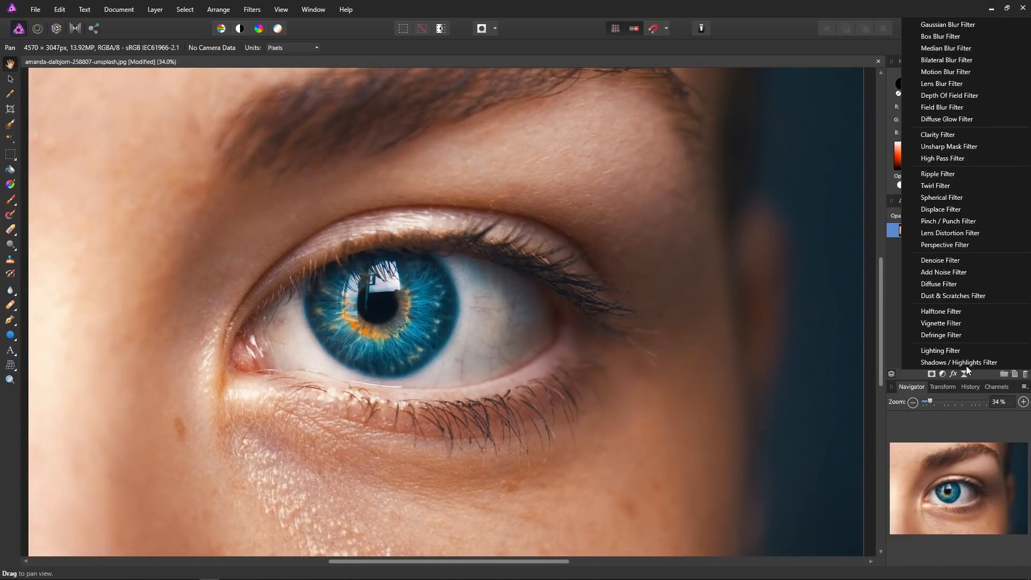
pyautogui.click(954, 146)
pyautogui.moveTo(661, 355); pyautogui.dragTo(638, 354)
pyautogui.scroll(1, 471, 316)
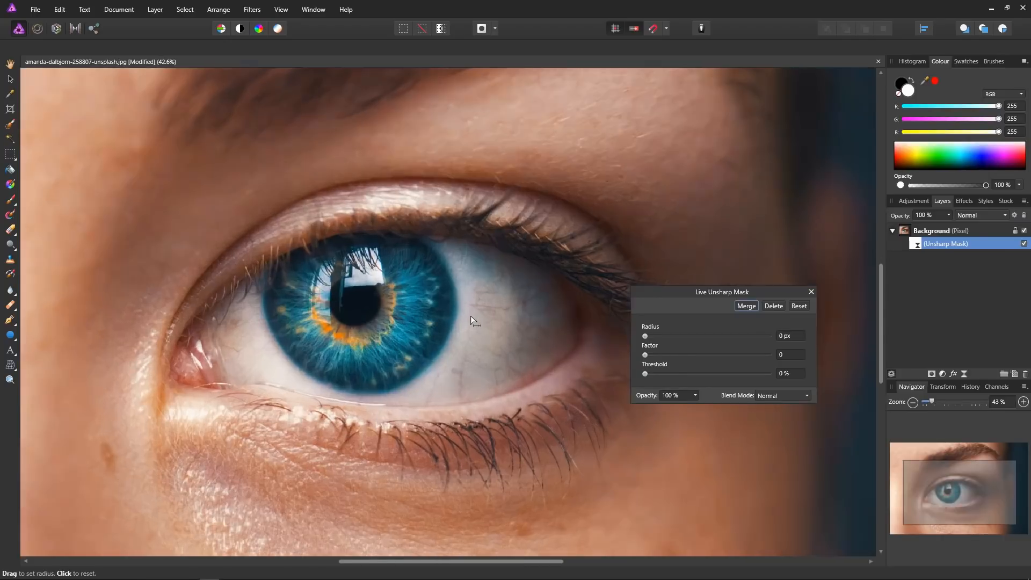
pyautogui.moveTo(647, 357); pyautogui.dragTo(713, 364)
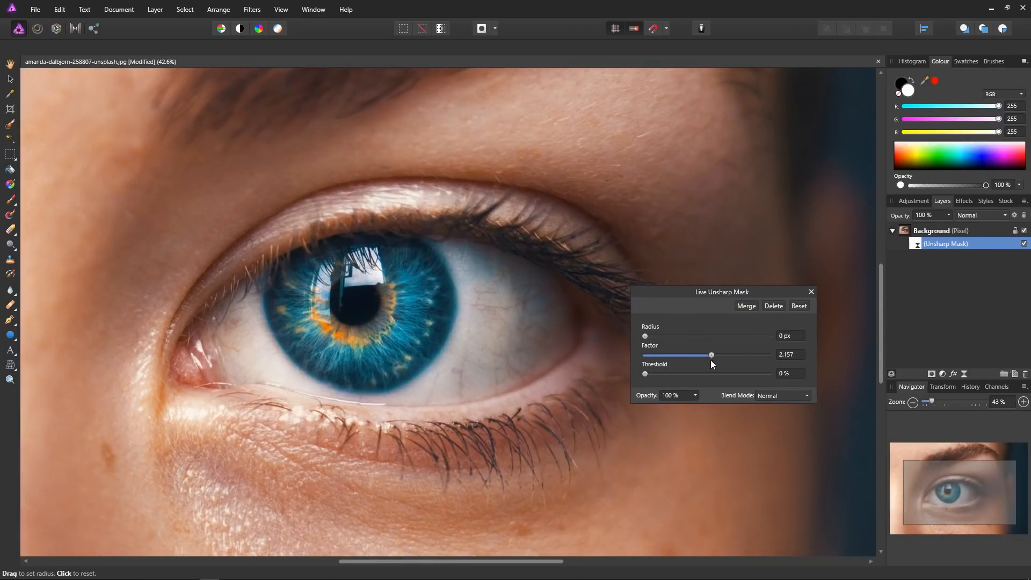
pyautogui.moveTo(646, 336); pyautogui.dragTo(652, 340)
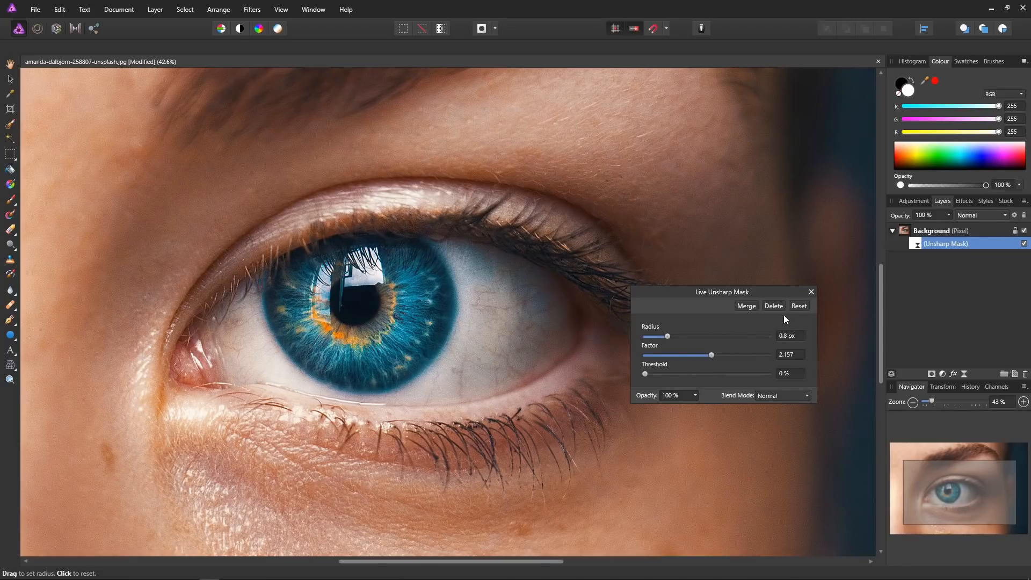
pyautogui.click(813, 293)
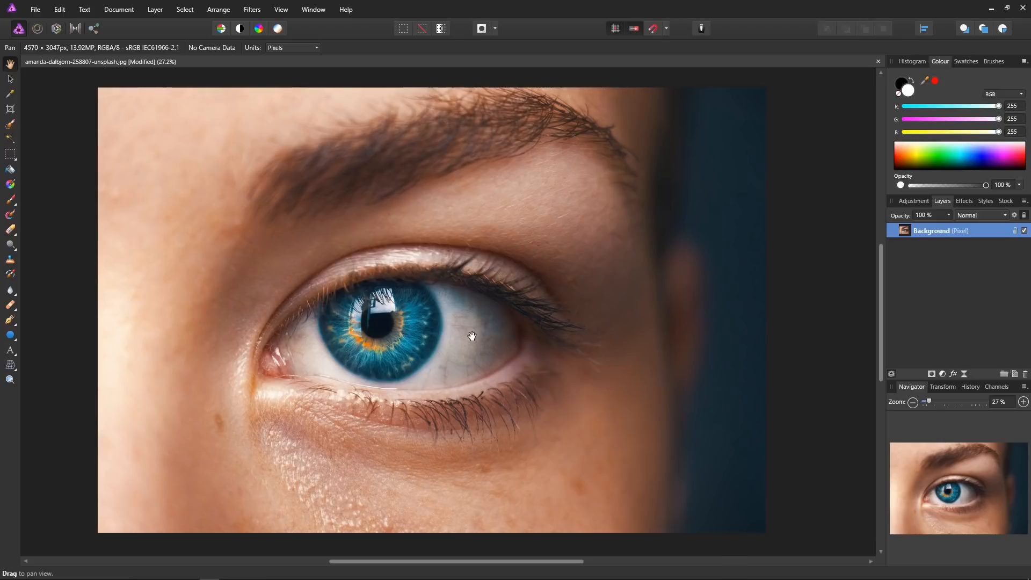
# Step: Duplicate the Background layer and start a High Pass filter with a 0.6 px radius on the copy
pyautogui.hotkey('ctrl', 'j')
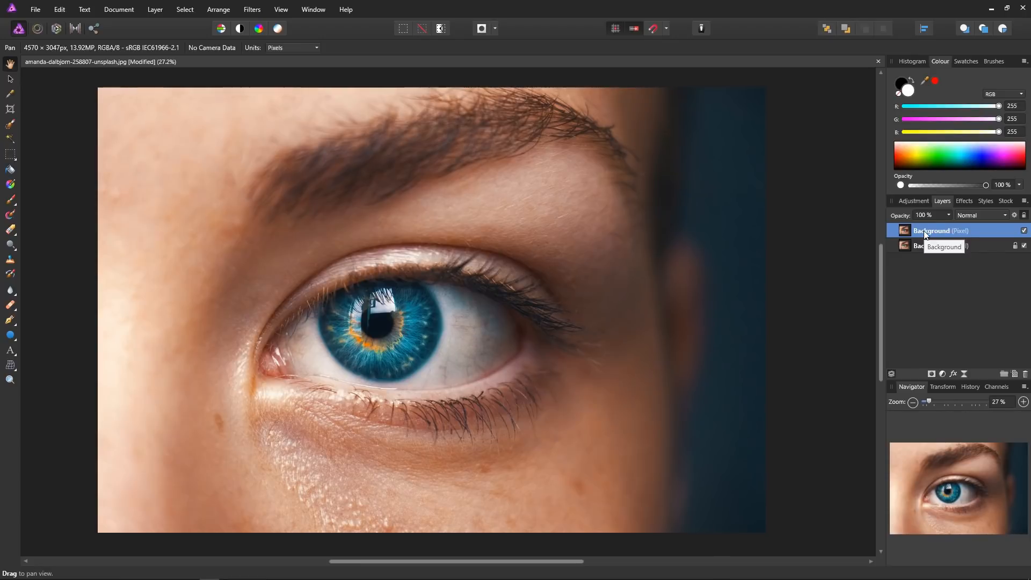
pyautogui.click(251, 11)
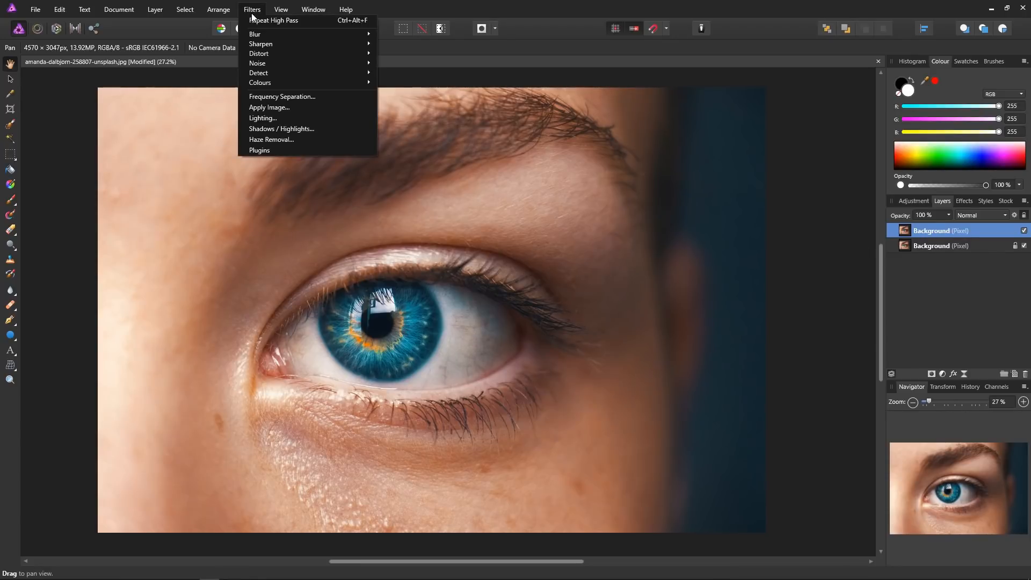
pyautogui.moveTo(276, 43)
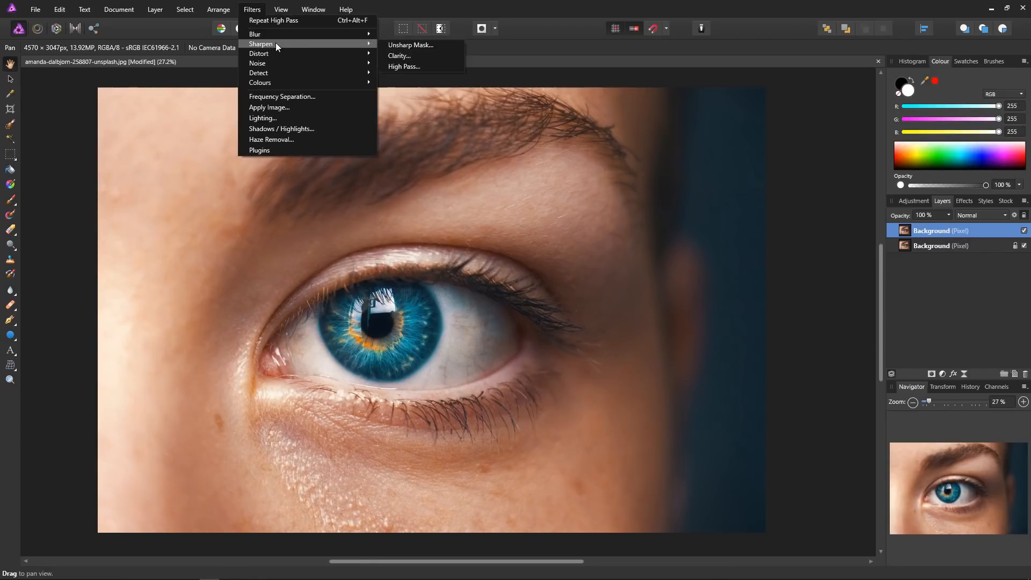
pyautogui.click(401, 66)
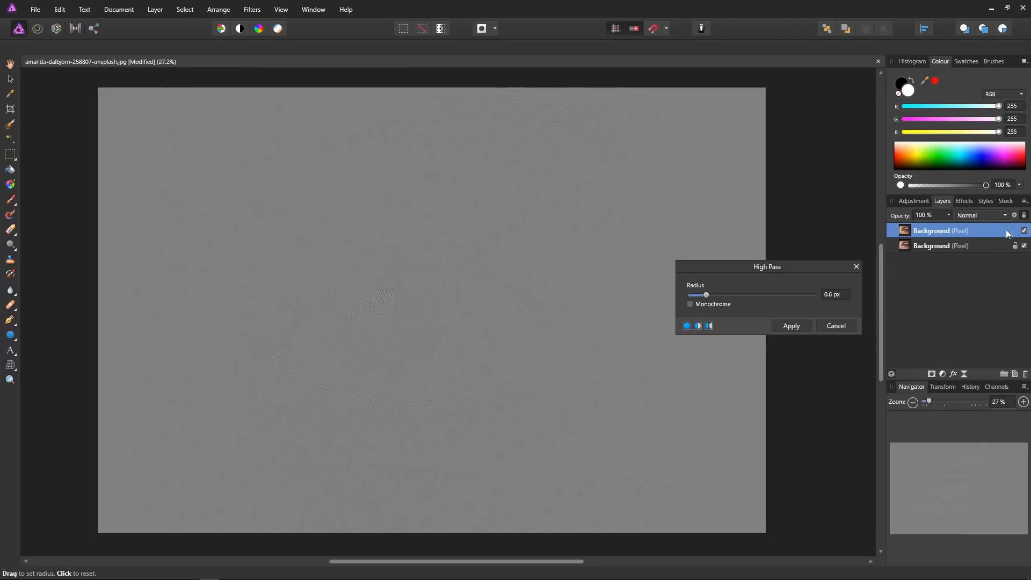
# Step: Set the upper layer's blend mode to Linear Light and reduce the High Pass radius to 0 px
pyautogui.click(1004, 215)
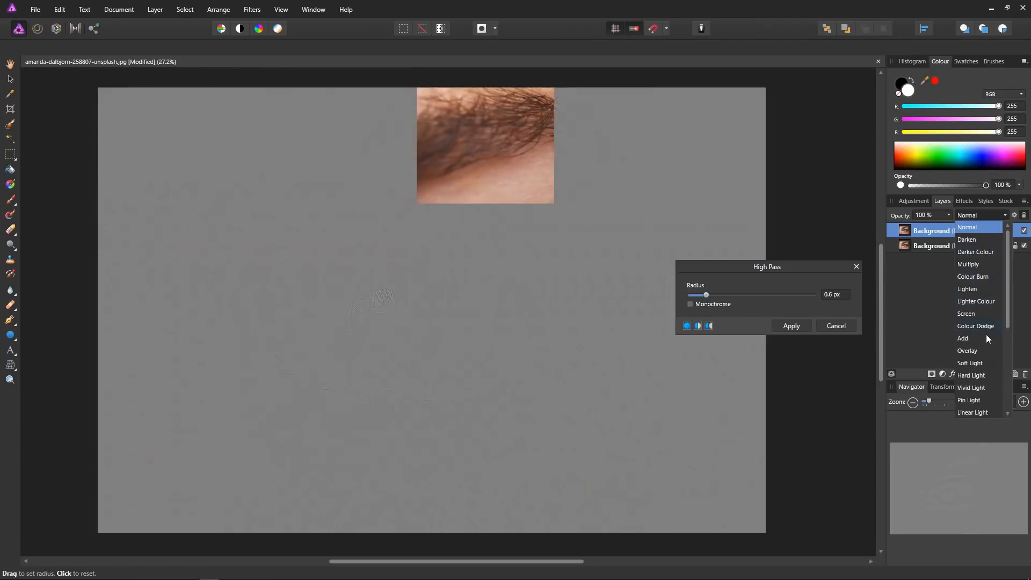
pyautogui.click(985, 411)
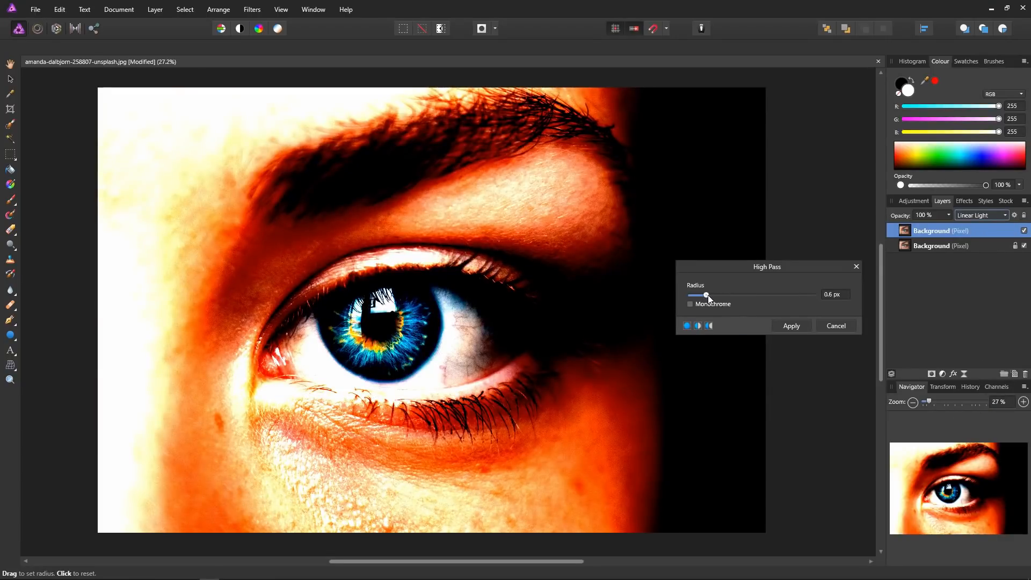
pyautogui.moveTo(708, 295); pyautogui.dragTo(690, 297)
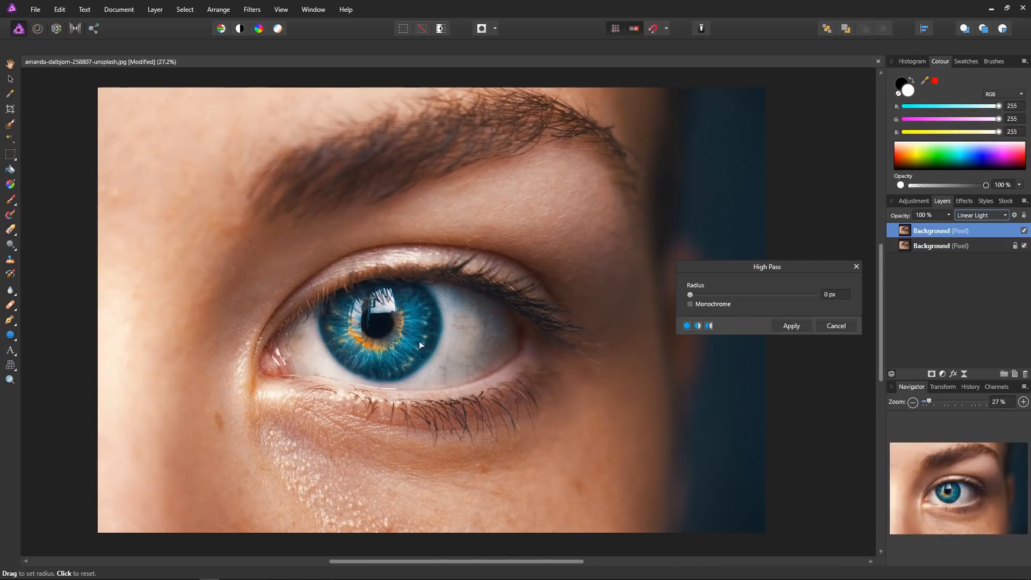
# Step: Test a High Pass radius of 82.8 px and settle on 4.4 px
pyautogui.scroll(1, 414, 340)
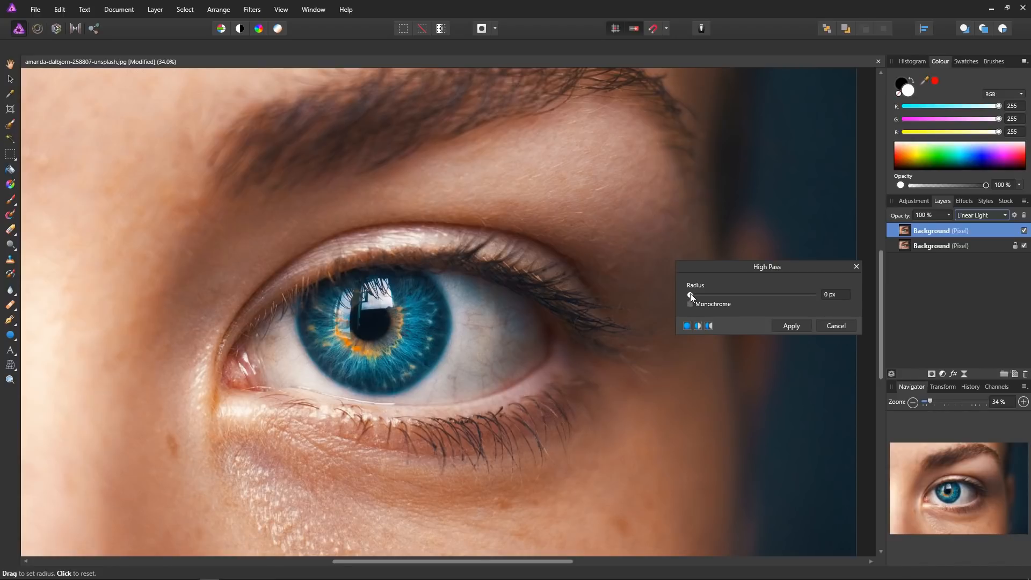
pyautogui.moveTo(691, 295); pyautogui.dragTo(808, 308)
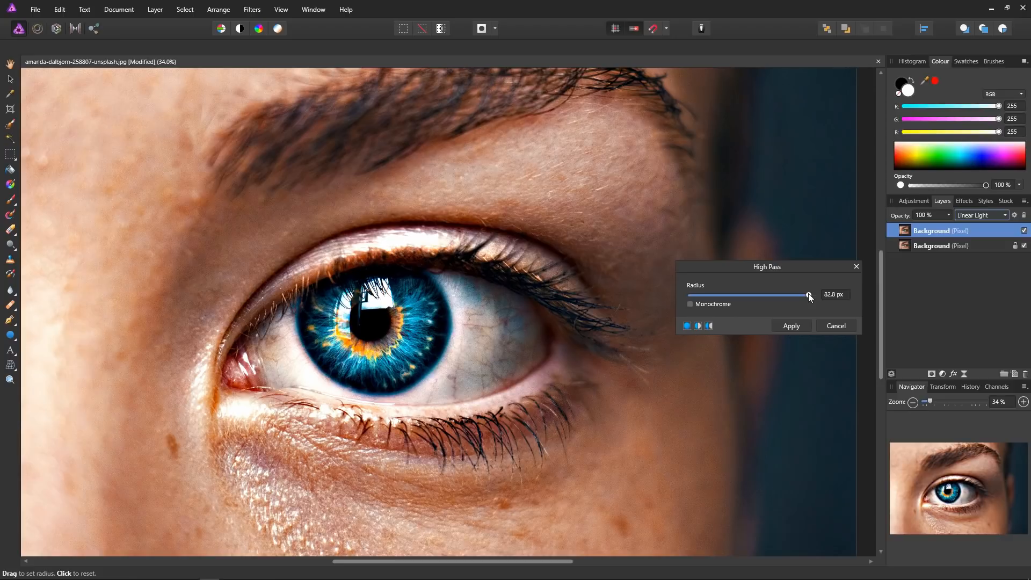
pyautogui.moveTo(809, 298); pyautogui.dragTo(728, 295)
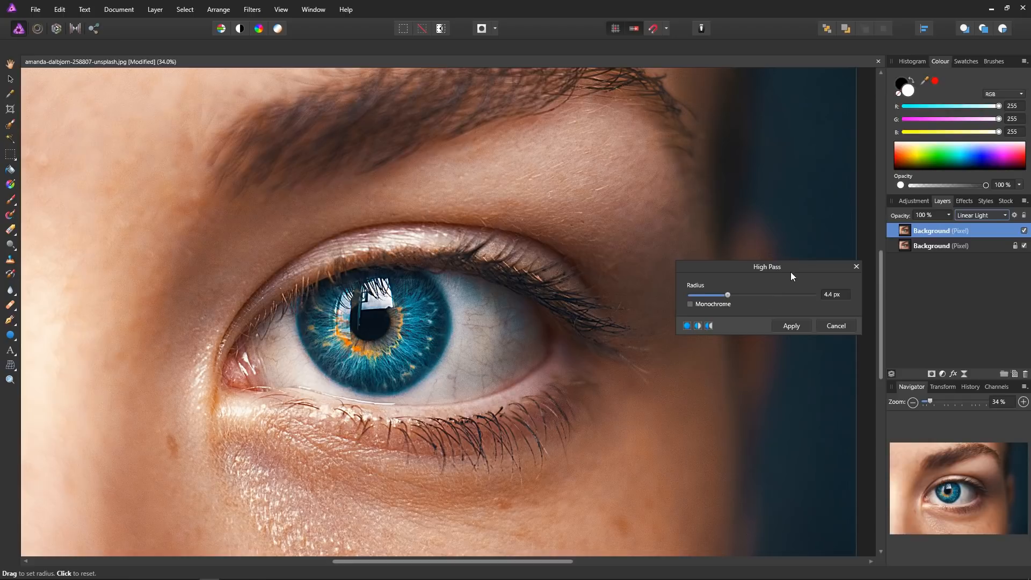
# Step: Move the High Pass dialog off the eye and switch the upper layer's blend mode to Overlay
pyautogui.moveTo(794, 268); pyautogui.dragTo(770, 199)
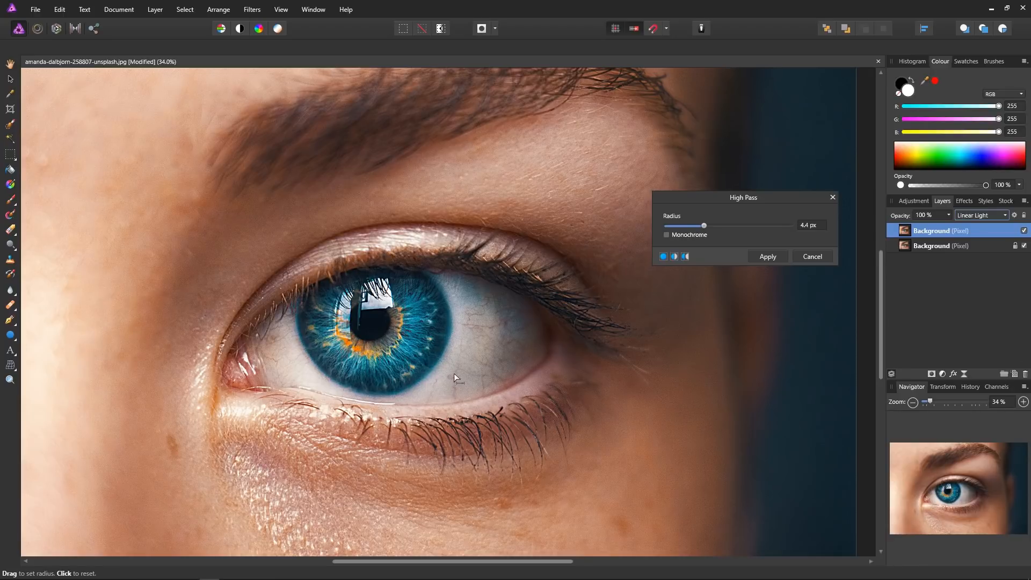
pyautogui.click(1005, 216)
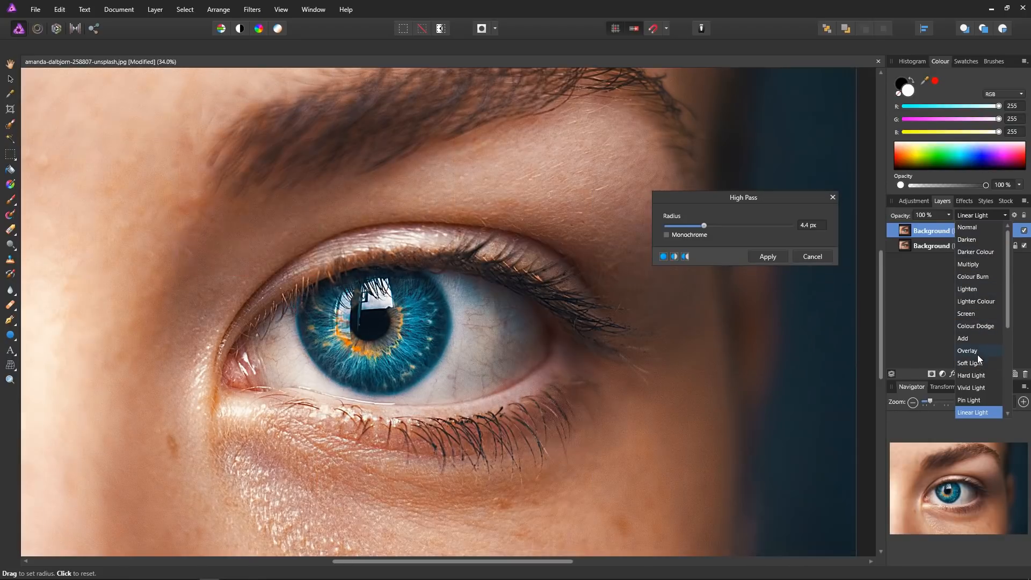
pyautogui.click(977, 352)
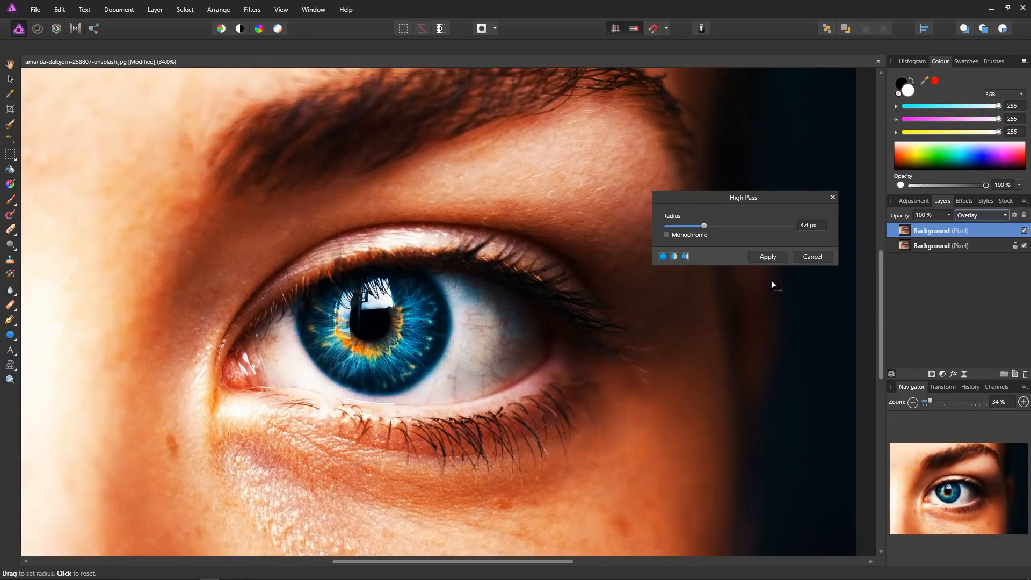
# Step: Test High Pass radii of 0.1, 56 and 22.5 px under Overlay blending and settle on 16.4 px
pyautogui.moveTo(703, 226); pyautogui.dragTo(671, 229)
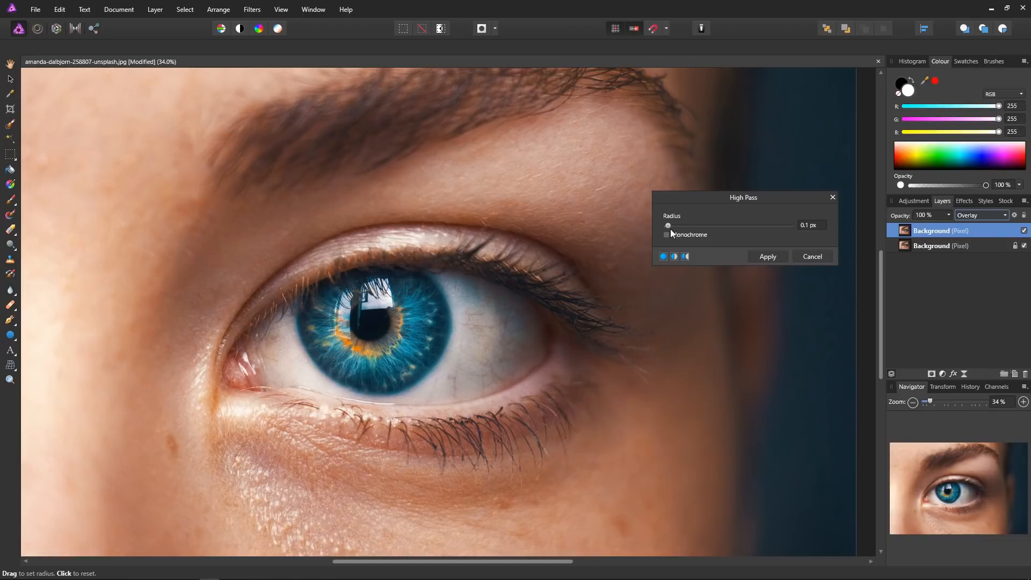
pyautogui.moveTo(715, 236); pyautogui.dragTo(759, 236)
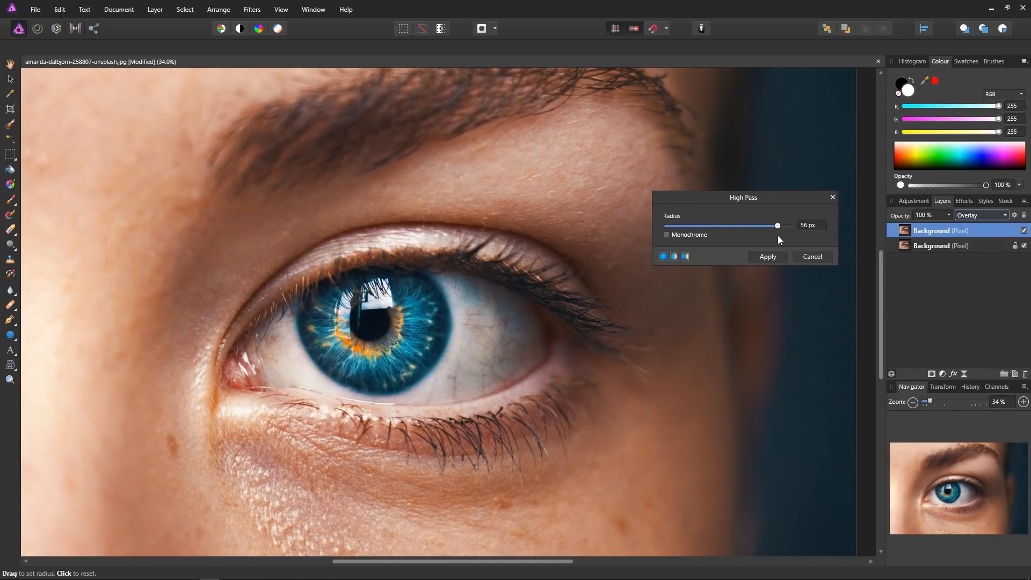
pyautogui.moveTo(788, 239); pyautogui.dragTo(737, 231)
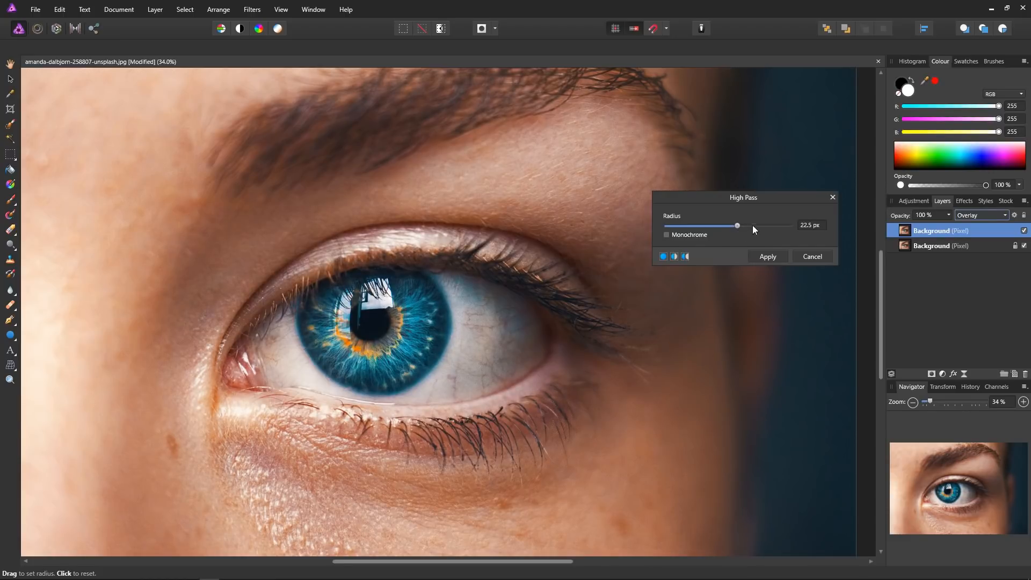
pyautogui.moveTo(737, 225)
pyautogui.mouseDown()
pyautogui.moveTo(668, 223)
pyautogui.moveTo(727, 231)
pyautogui.mouseUp()
# Step: Switch the upper layer's blend mode to Hard Light and set the High Pass radius to 15.6 px
pyautogui.click(967, 215)
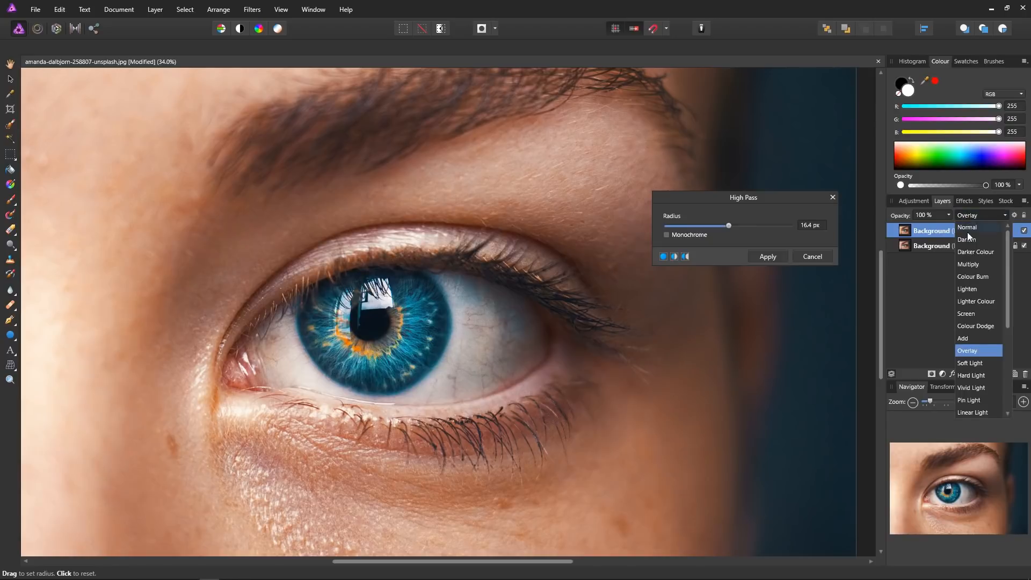
pyautogui.click(978, 376)
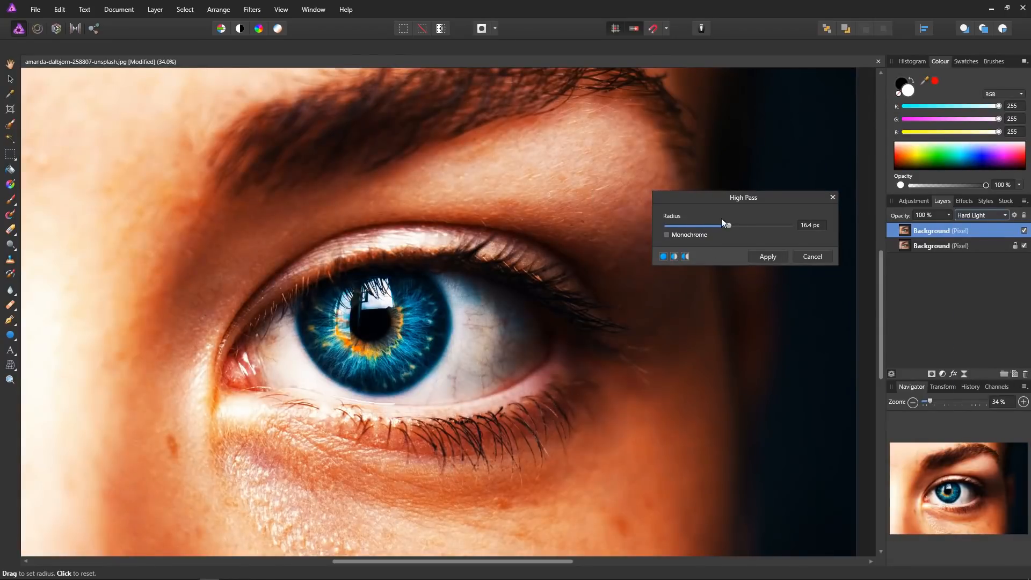
pyautogui.moveTo(728, 227)
pyautogui.mouseDown()
pyautogui.moveTo(666, 226)
pyautogui.moveTo(723, 231)
pyautogui.mouseUp()
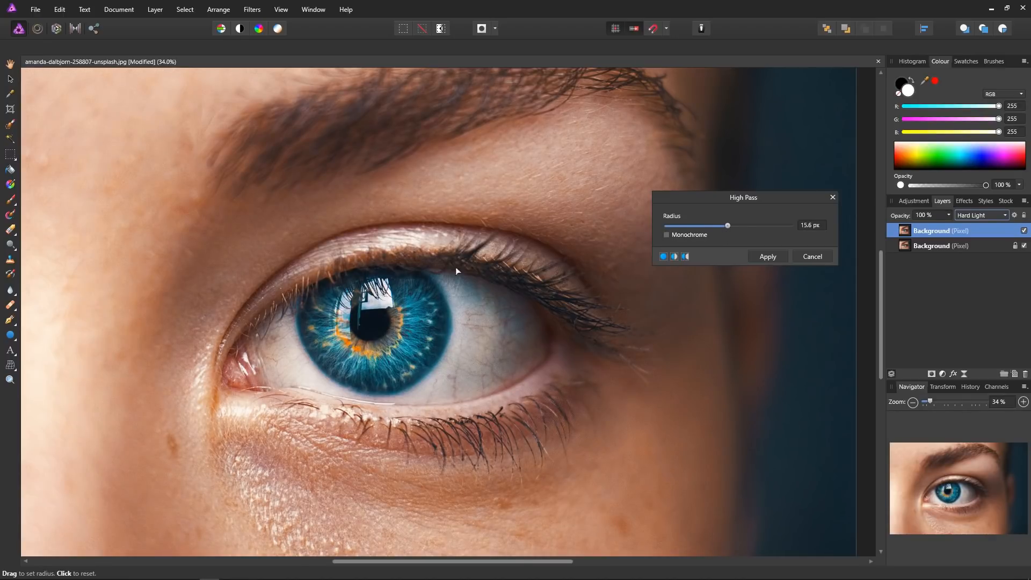
# Step: Set the upper layer's blend mode to Linear Light and apply the High Pass filter with a 4 px radius
pyautogui.click(978, 215)
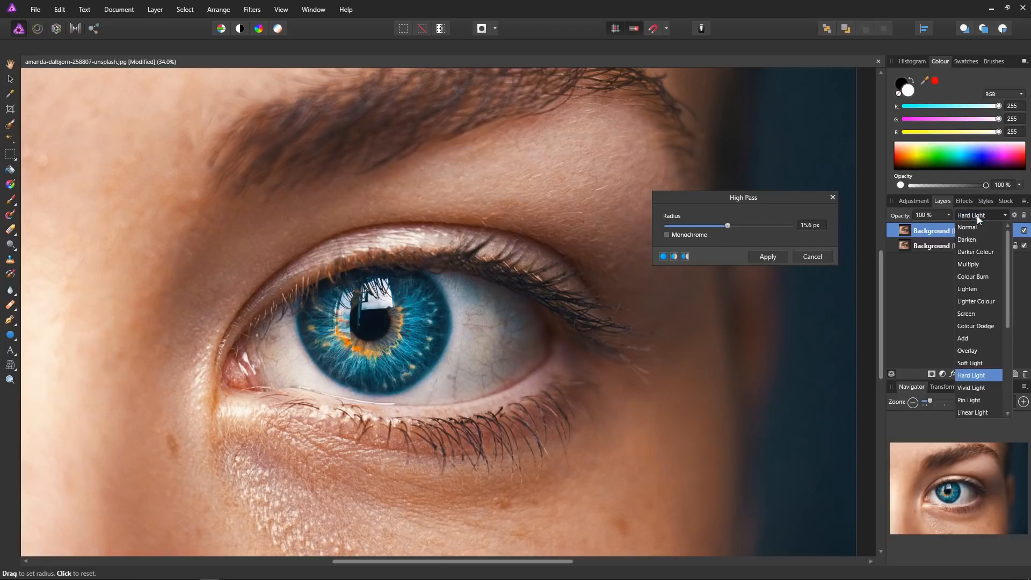
pyautogui.click(969, 411)
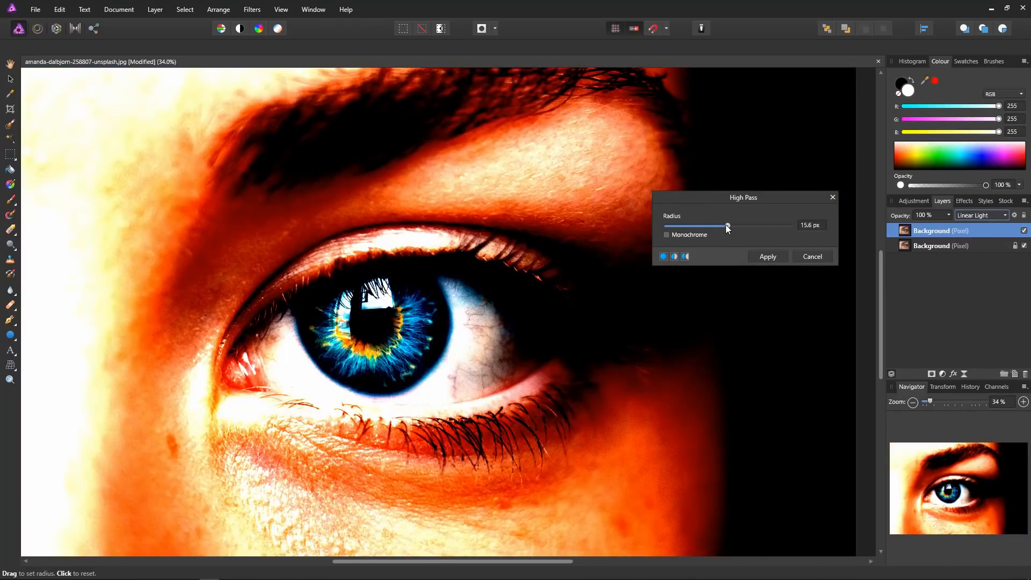
pyautogui.moveTo(728, 224); pyautogui.dragTo(672, 224)
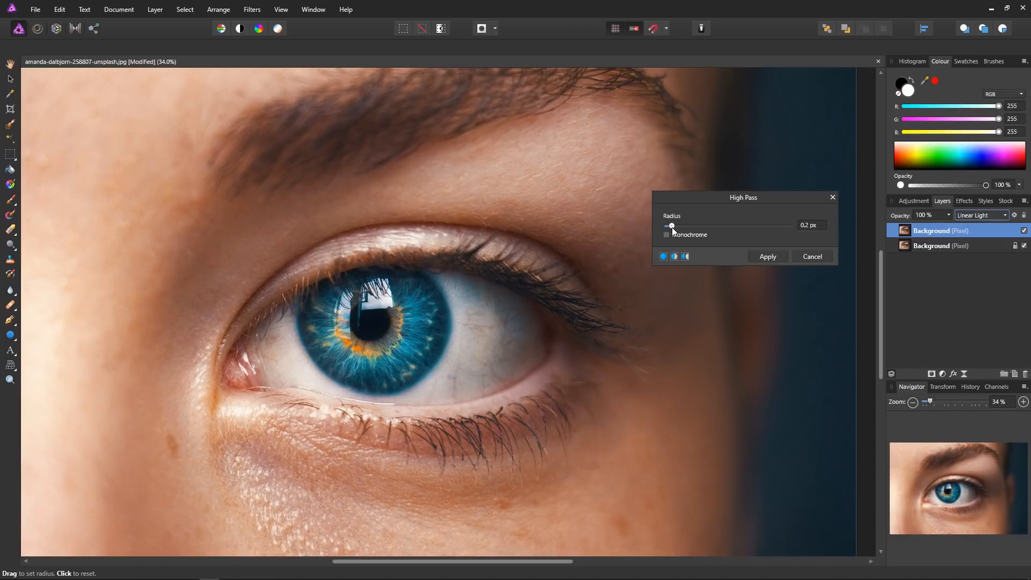
pyautogui.moveTo(689, 231)
pyautogui.mouseDown()
pyautogui.moveTo(713, 237)
pyautogui.moveTo(695, 230)
pyautogui.moveTo(704, 231)
pyautogui.mouseUp()
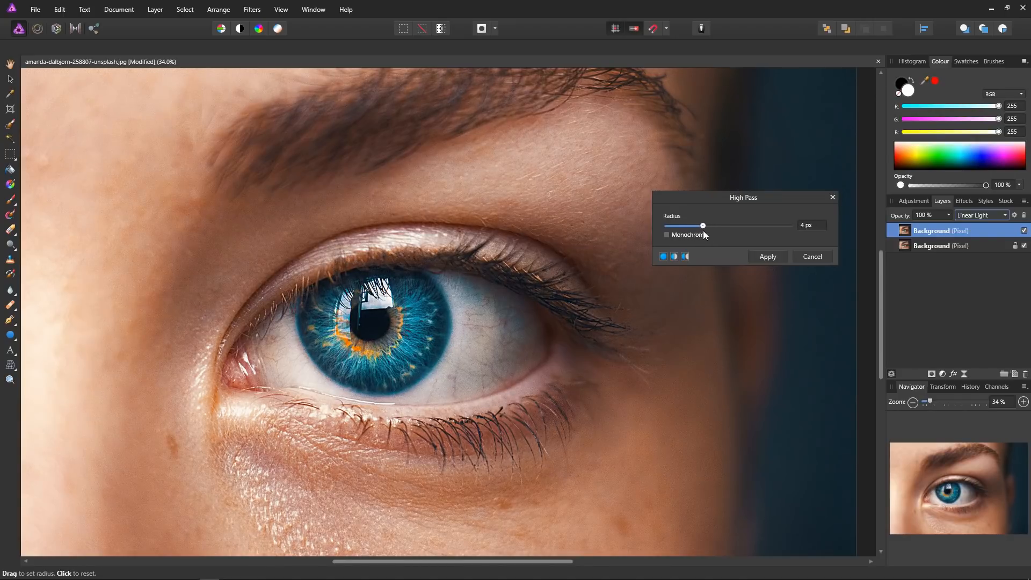
pyautogui.click(767, 256)
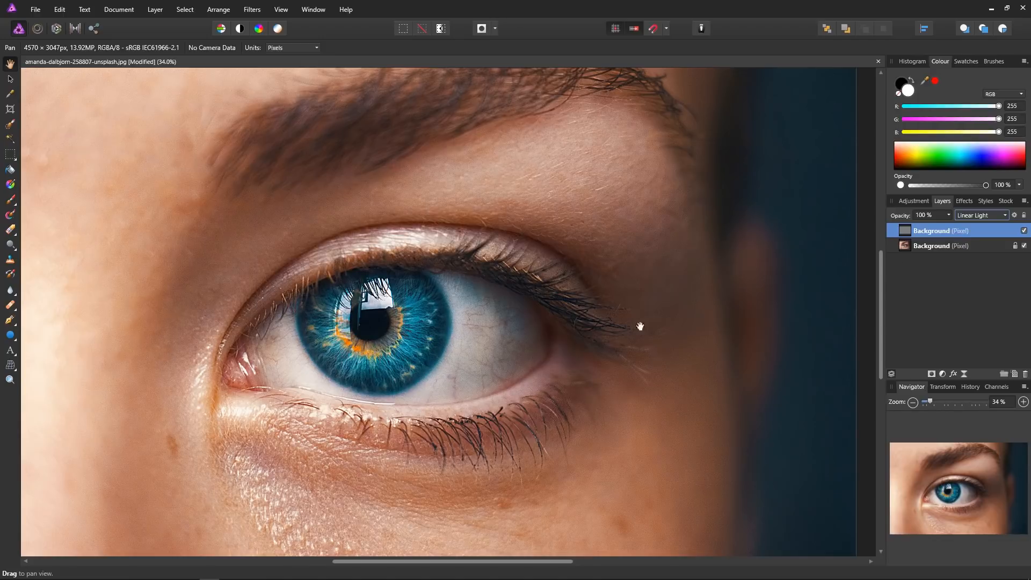
# Step: Duplicate the original Background layer and place the copy above the High Pass layer
pyautogui.click(907, 247)
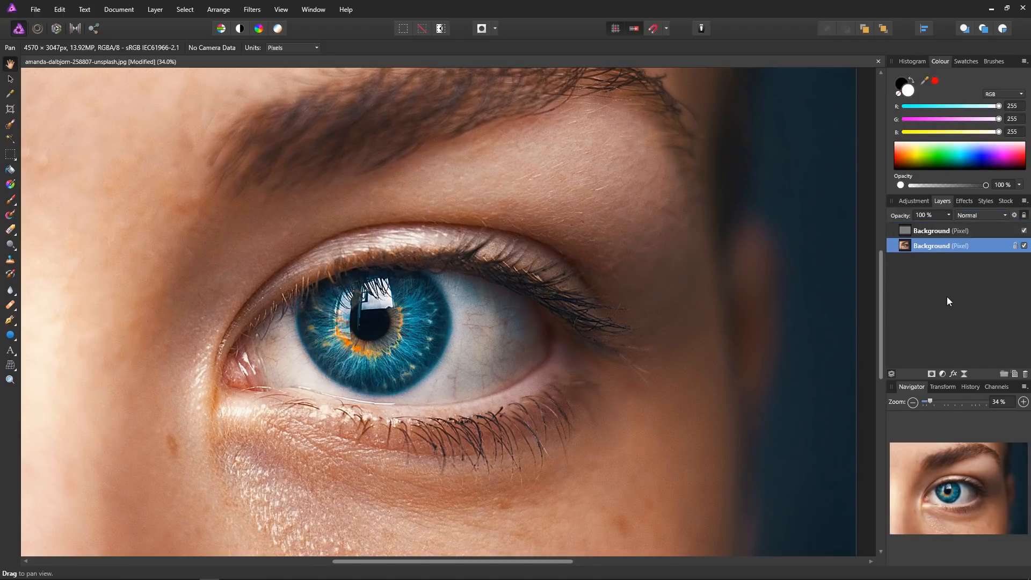
pyautogui.hotkey('ctrl', 'j')
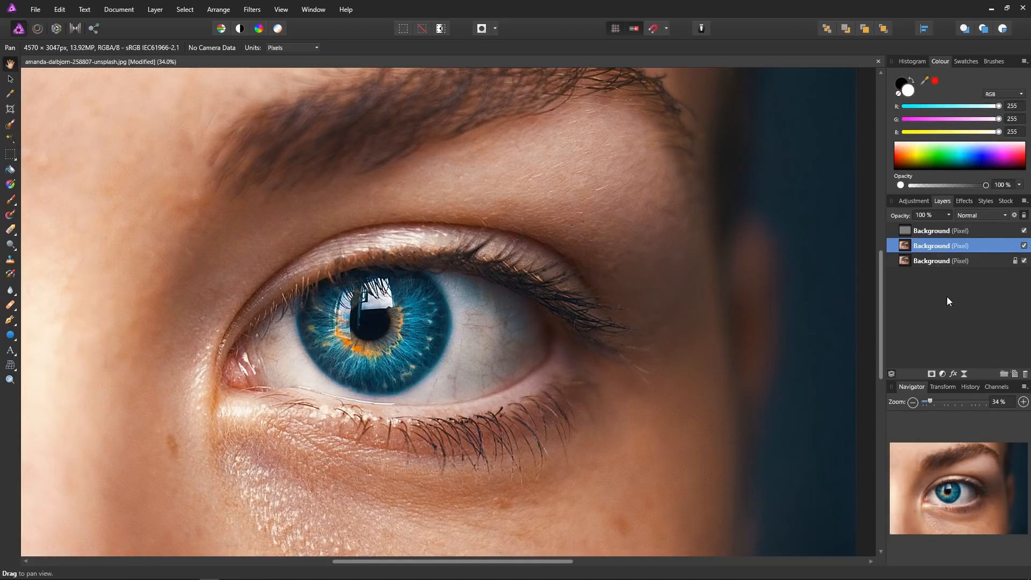
pyautogui.moveTo(904, 249); pyautogui.dragTo(902, 221)
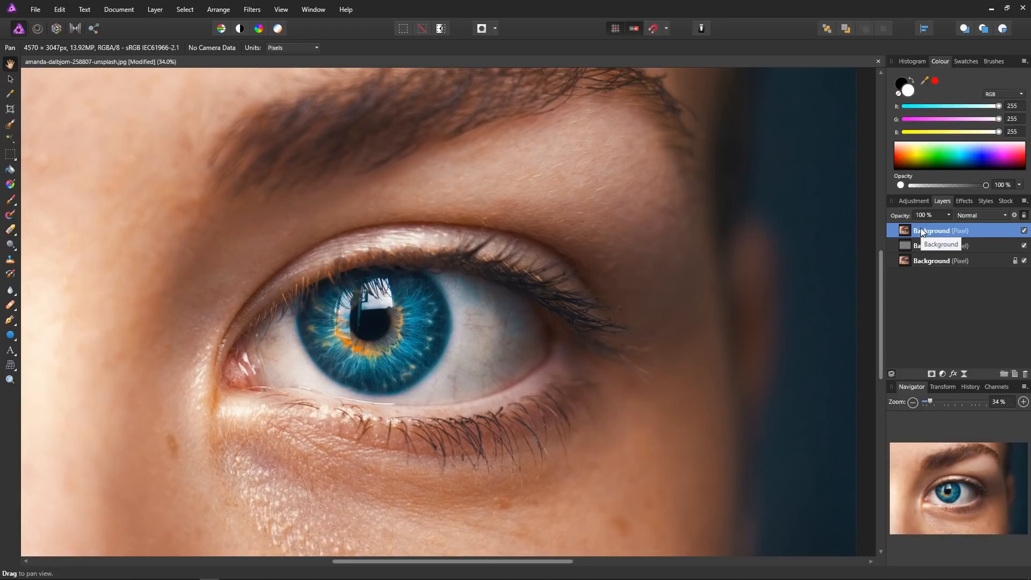
# Step: Start a High Pass filter on the new top copy and set its blend mode to Linear Light
pyautogui.click(247, 11)
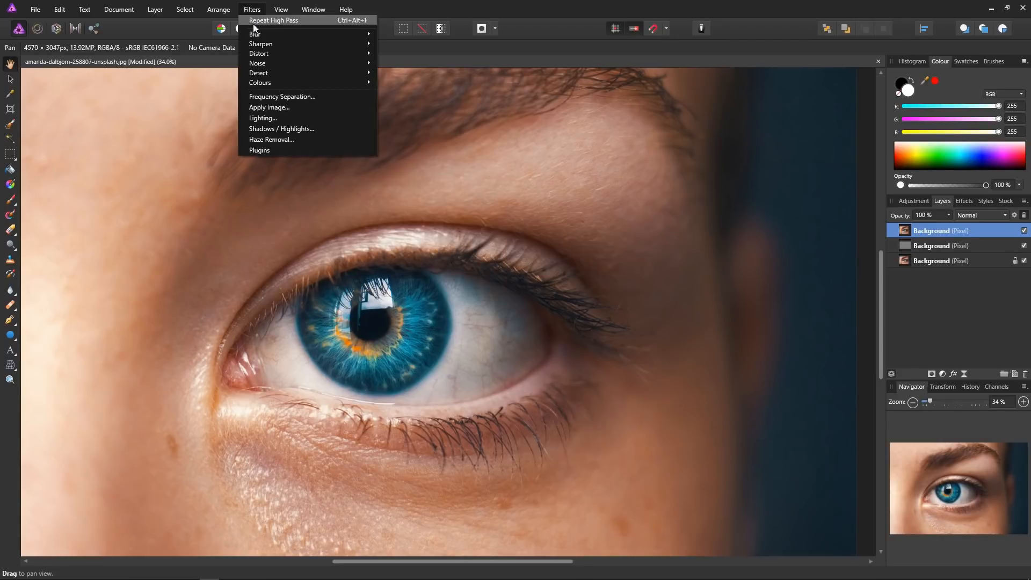
pyautogui.moveTo(261, 44)
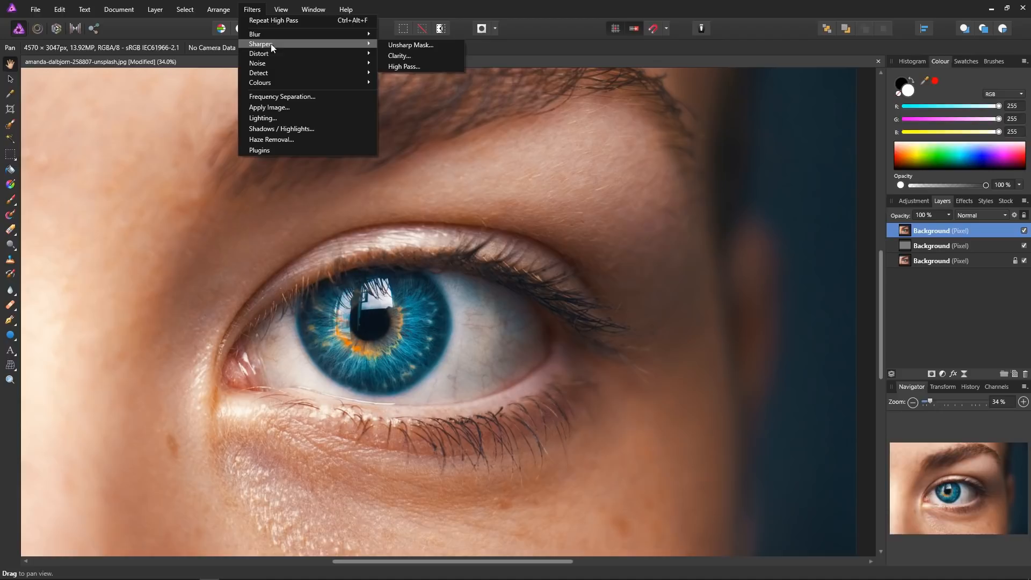
pyautogui.click(413, 66)
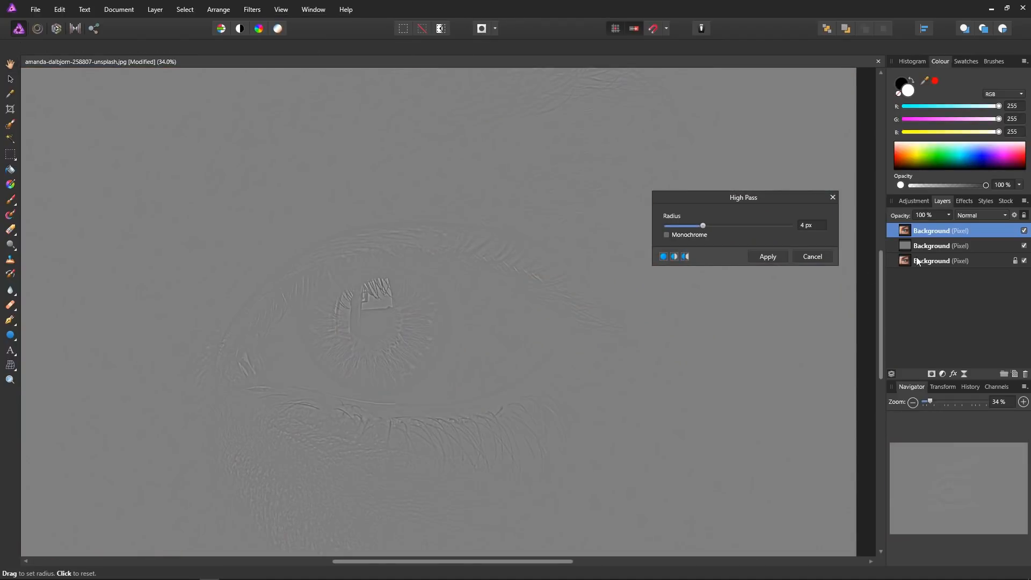
pyautogui.click(986, 215)
pyautogui.click(973, 412)
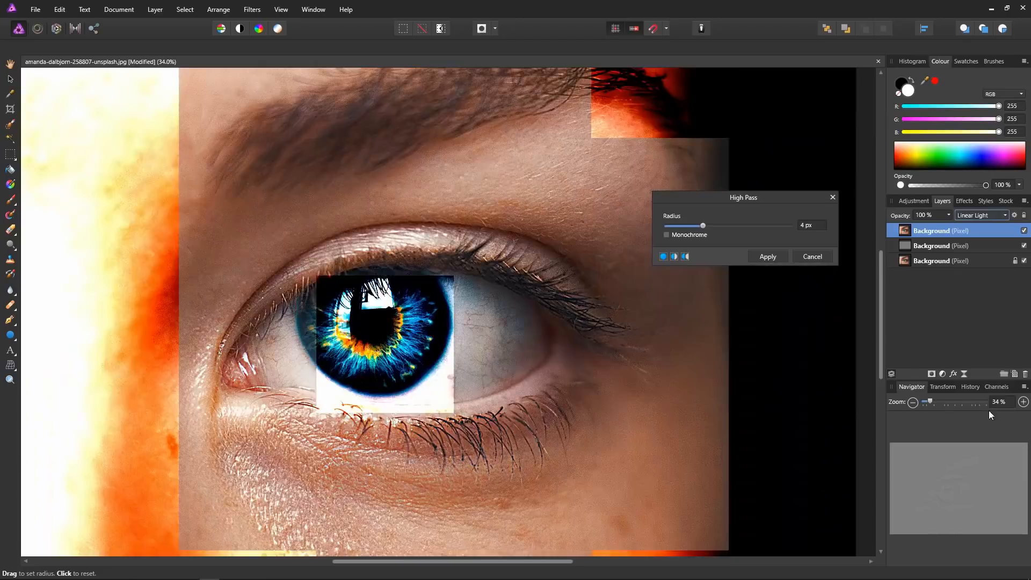
# Step: Reduce the top copy's High Pass radius to 0 px, raise it slightly for the finest details, and apply the filter
pyautogui.moveTo(700, 228); pyautogui.dragTo(669, 226)
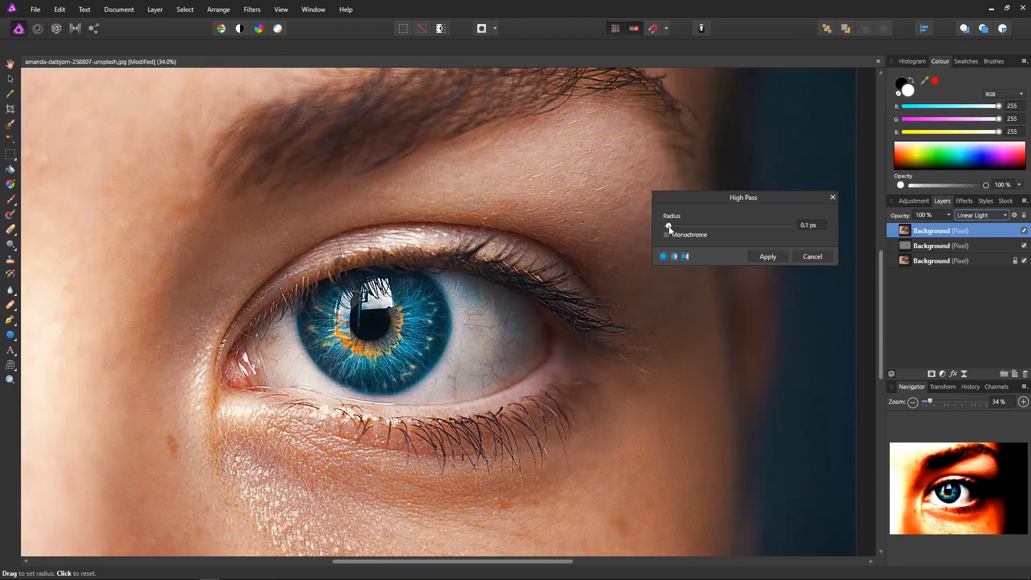
pyautogui.scroll(3, 410, 318)
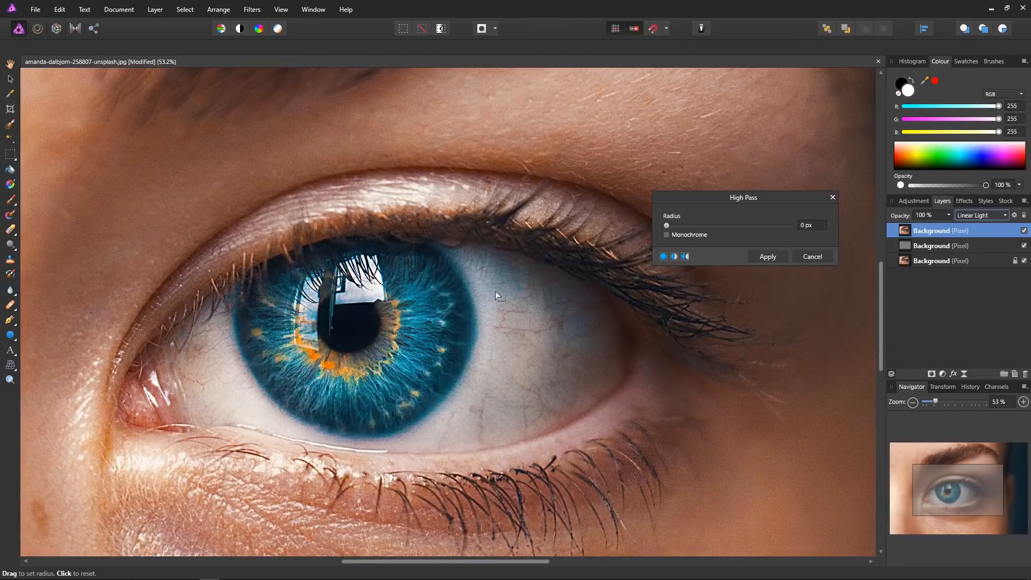
pyautogui.moveTo(668, 226); pyautogui.dragTo(673, 228)
pyautogui.click(769, 257)
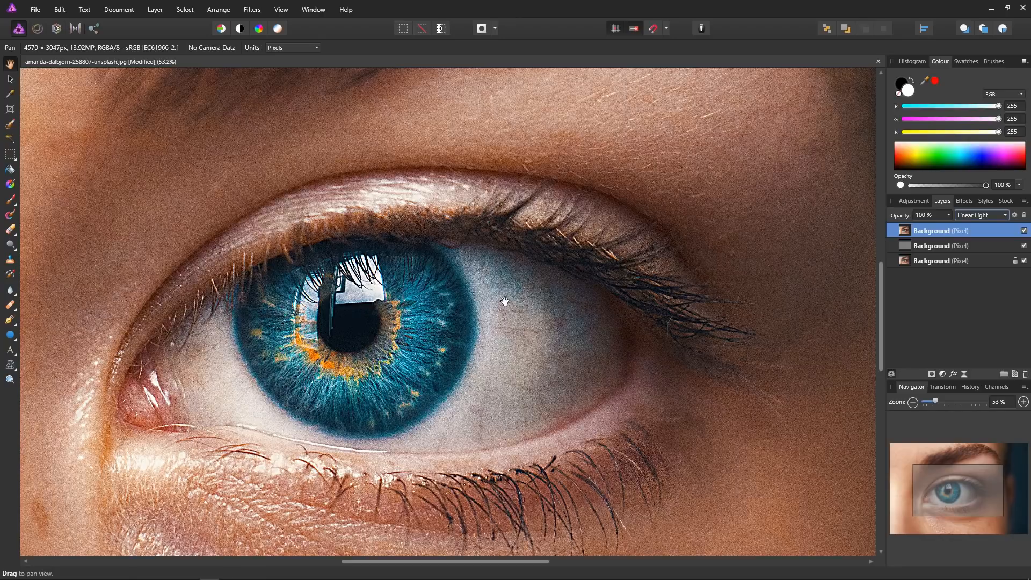
# Step: Compare the photo with and without each of the two High Pass layers by toggling their visibility
pyautogui.scroll(-1, 505, 301)
pyautogui.scroll(1, 505, 302)
pyautogui.scroll(-1, 505, 302)
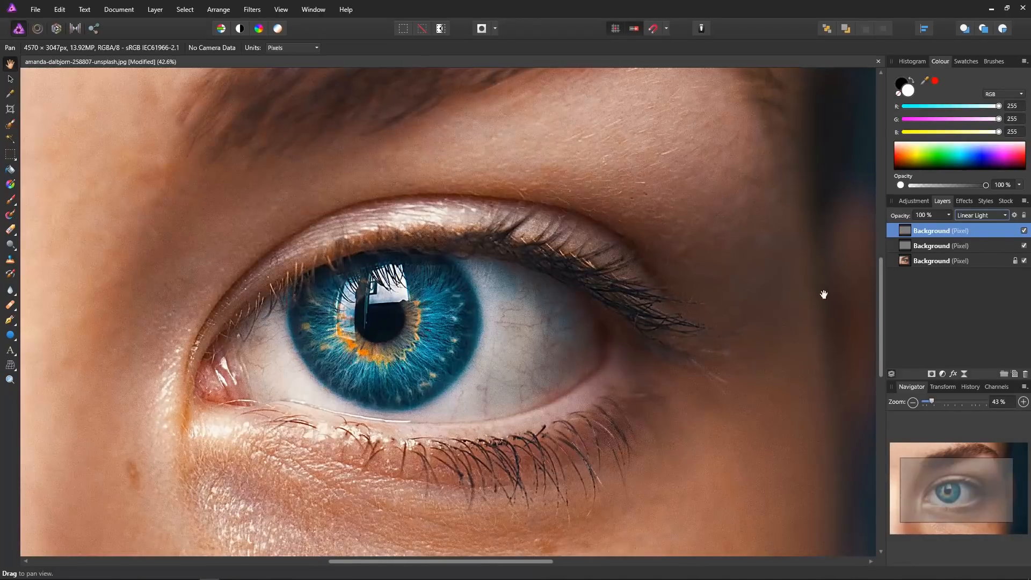
pyautogui.scroll(1, 612, 302)
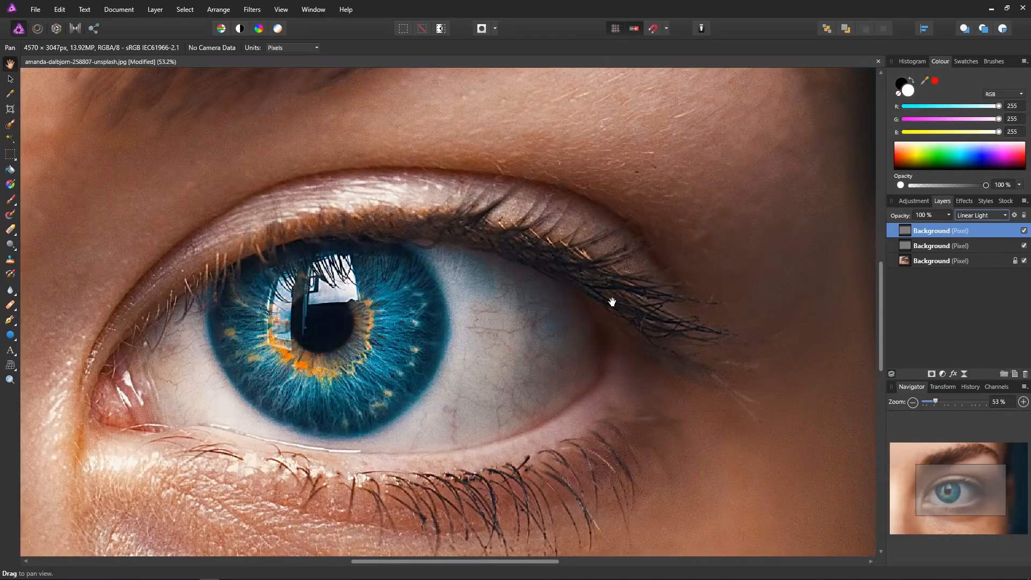
pyautogui.click(1024, 231)
pyautogui.click(1024, 231)
pyautogui.click(1024, 231)
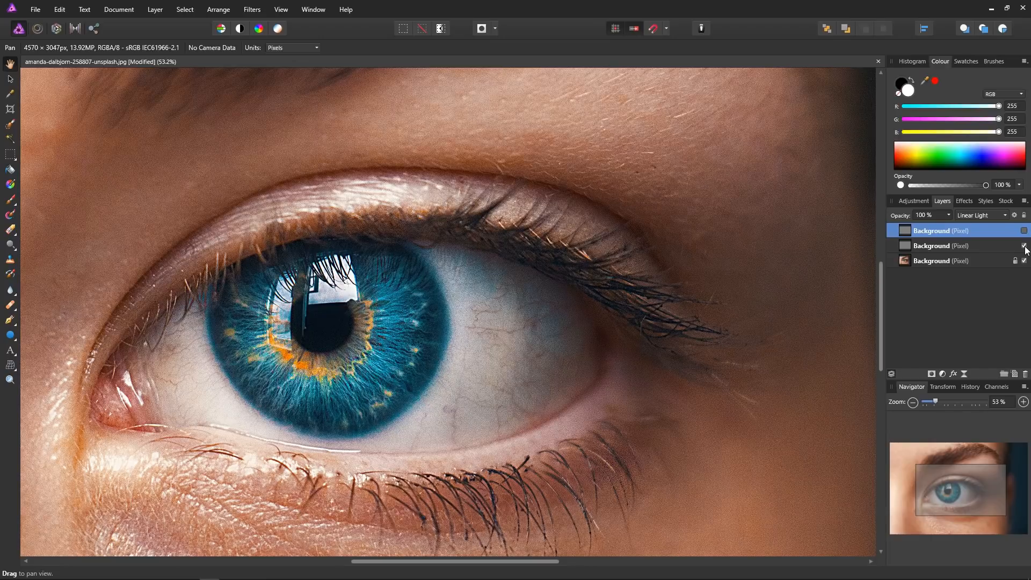
pyautogui.click(1025, 246)
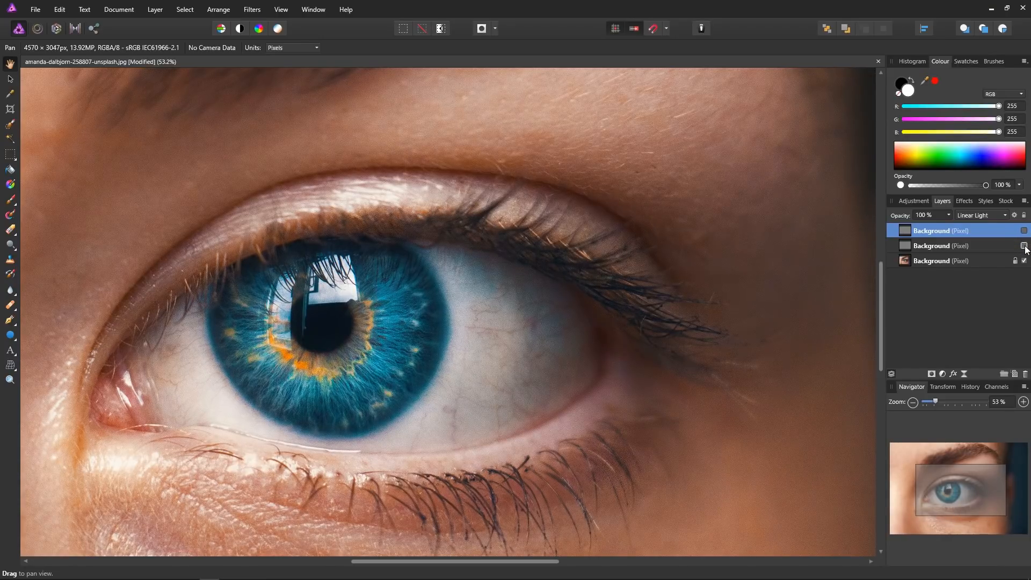
pyautogui.click(1025, 246)
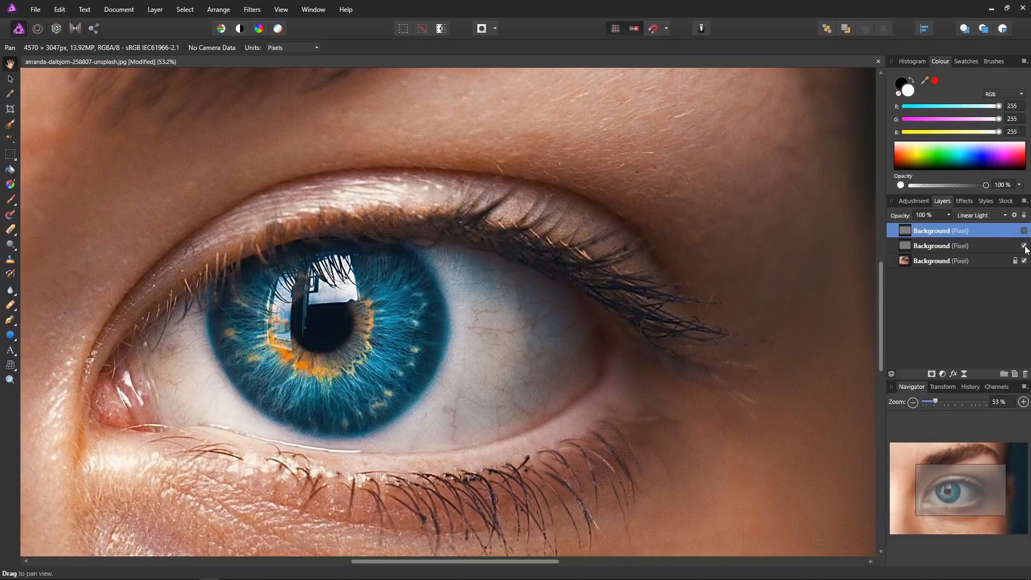
pyautogui.click(1025, 233)
# Step: Delete both High Pass layers above the original Background layer
pyautogui.scroll(-5, 450, 308)
pyautogui.scroll(1, 450, 308)
pyautogui.scroll(-1, 450, 308)
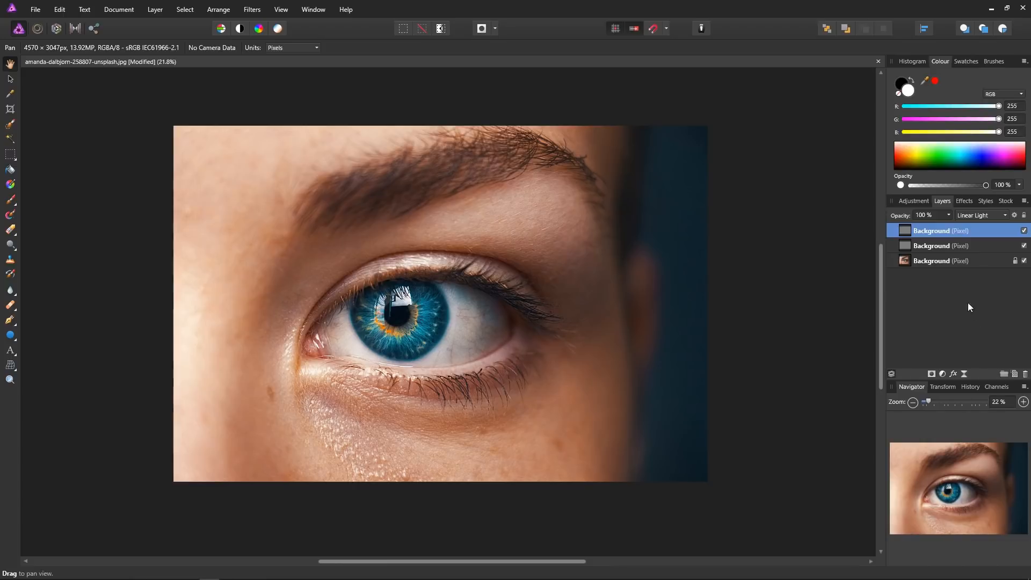
pyautogui.click(926, 247)
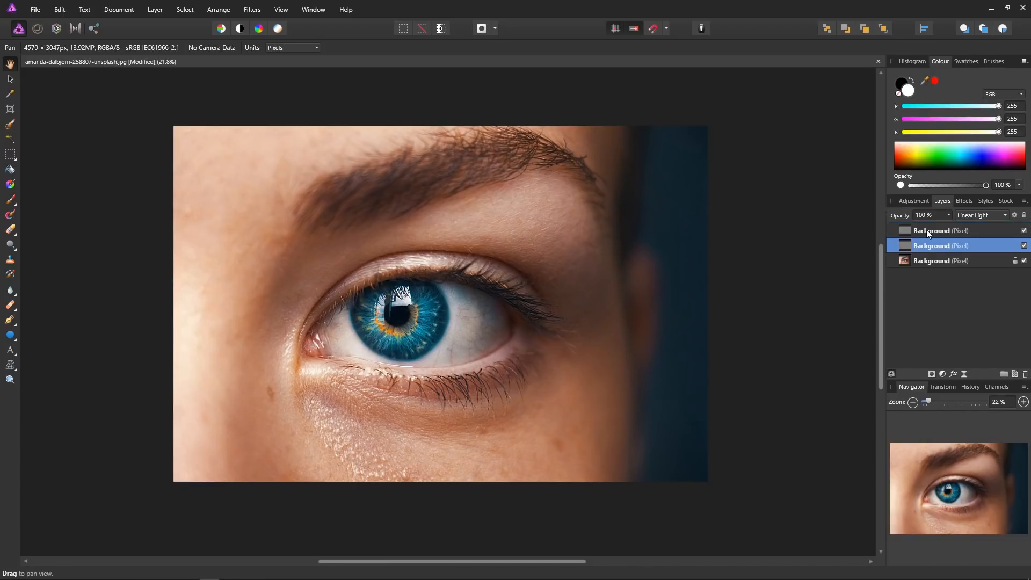
pyautogui.keyDown('shift'); pyautogui.click(927, 230); pyautogui.keyUp('shift')
pyautogui.hotkey('ctrl', 'e')
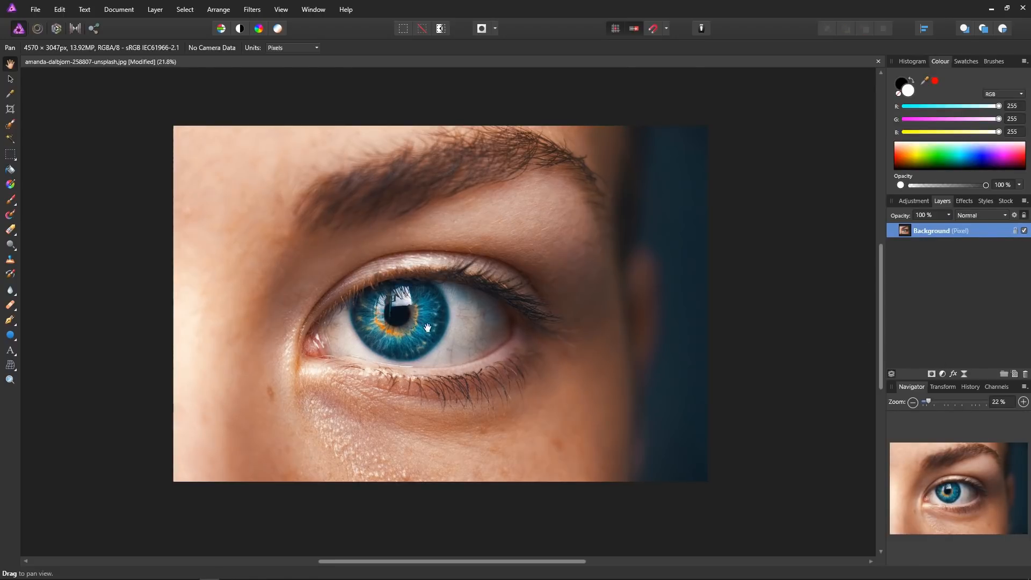
# Step: Add a live High Pass filter to the Background layer and set its blend mode to Linear Light
pyautogui.scroll(1, 437, 328)
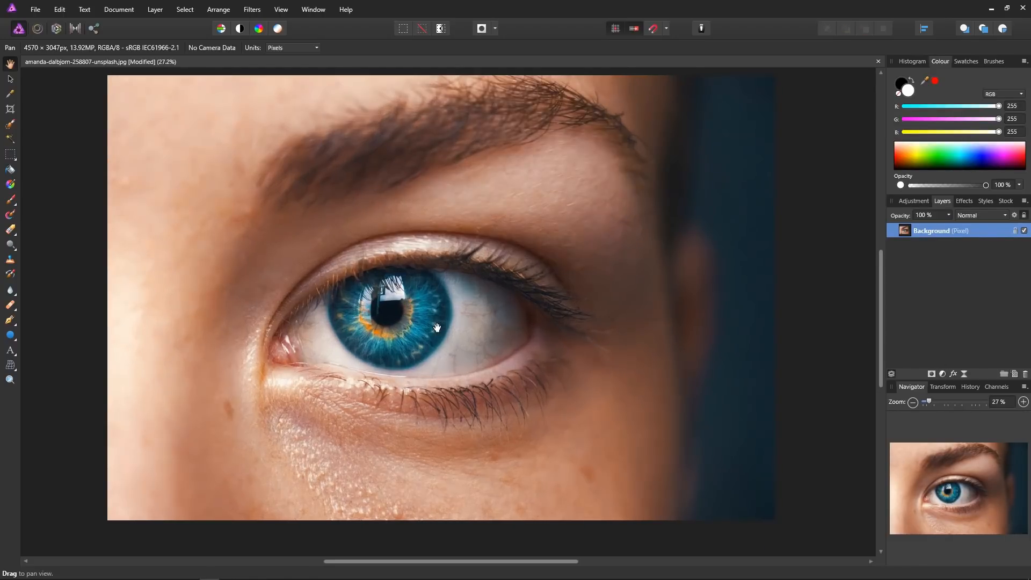
pyautogui.click(964, 375)
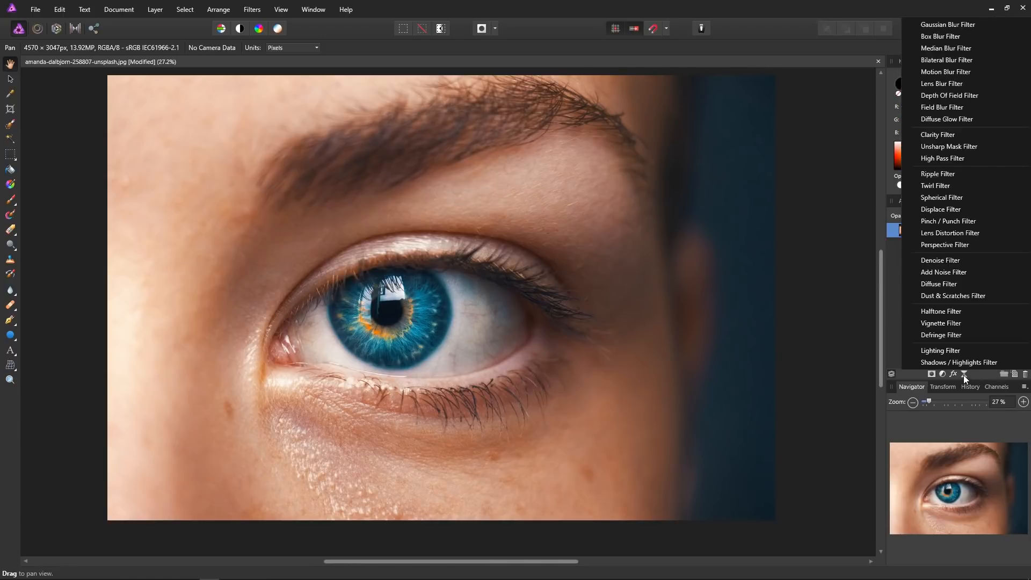
pyautogui.click(969, 156)
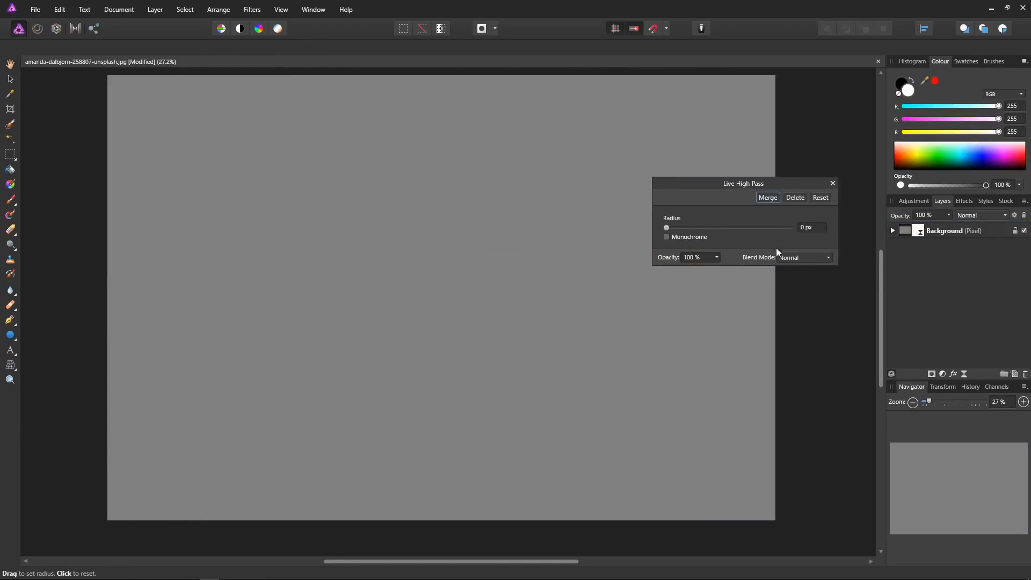
pyautogui.click(803, 259)
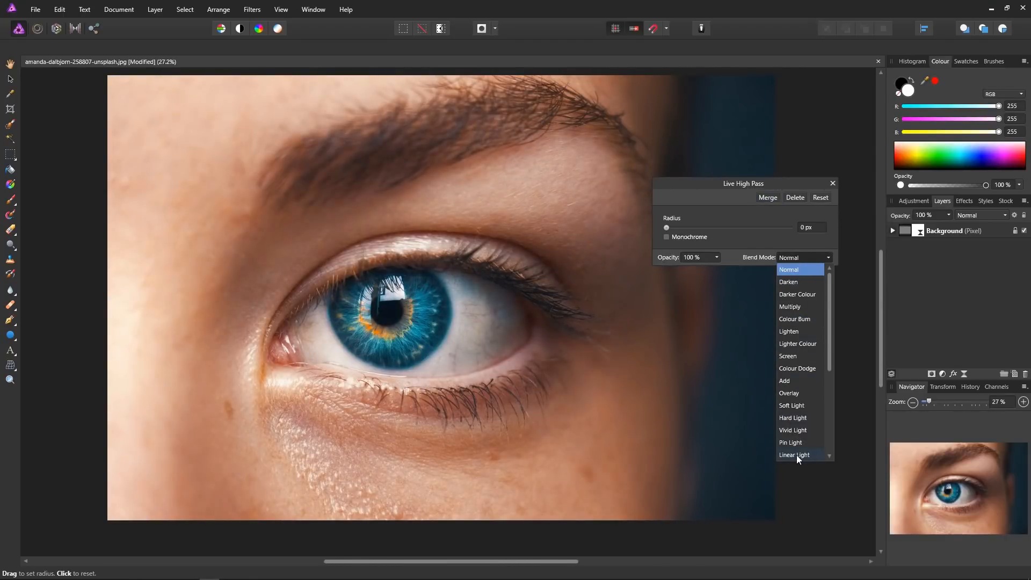
pyautogui.click(797, 455)
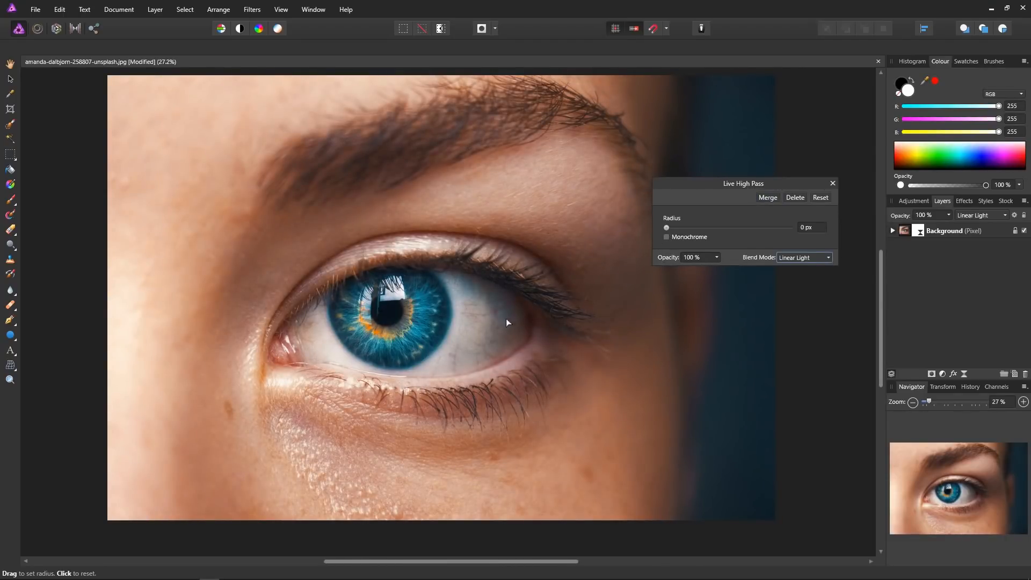
pyautogui.scroll(1, 435, 300)
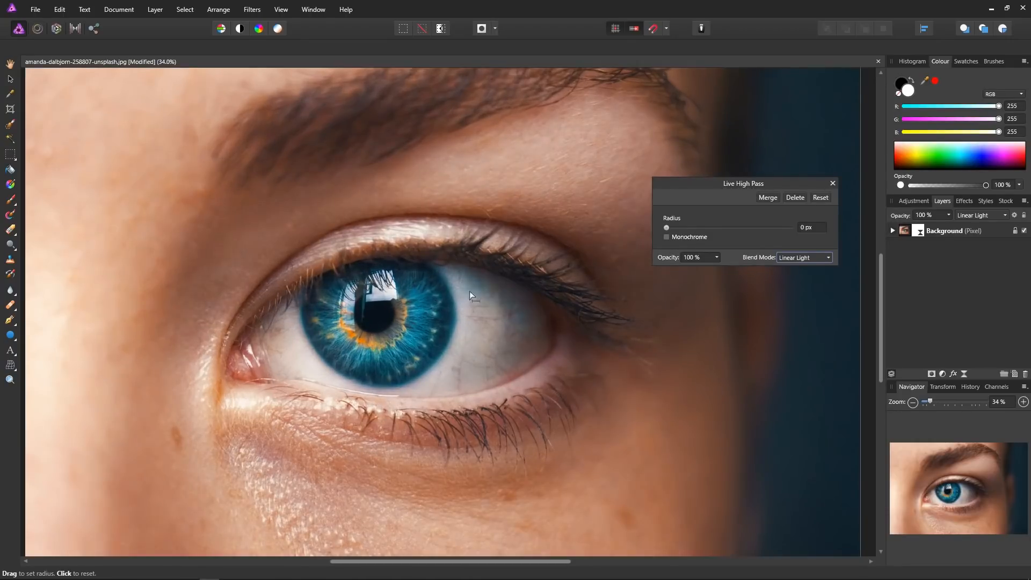
# Step: Set the radius of the live High Pass filter on the Background layer to 5.2 px
pyautogui.moveTo(668, 229); pyautogui.dragTo(669, 229)
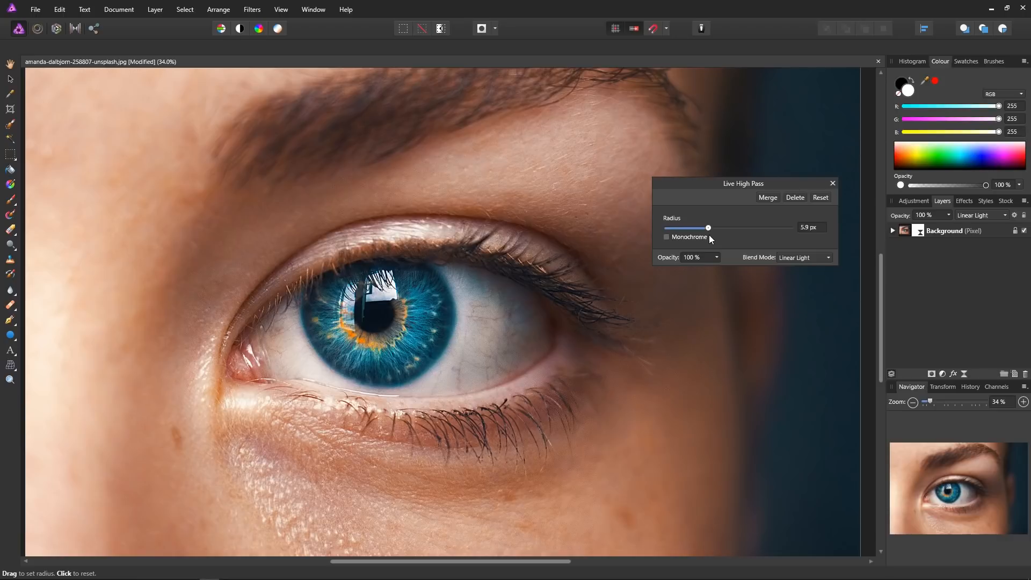
pyautogui.moveTo(709, 234); pyautogui.dragTo(707, 236)
pyautogui.click(833, 184)
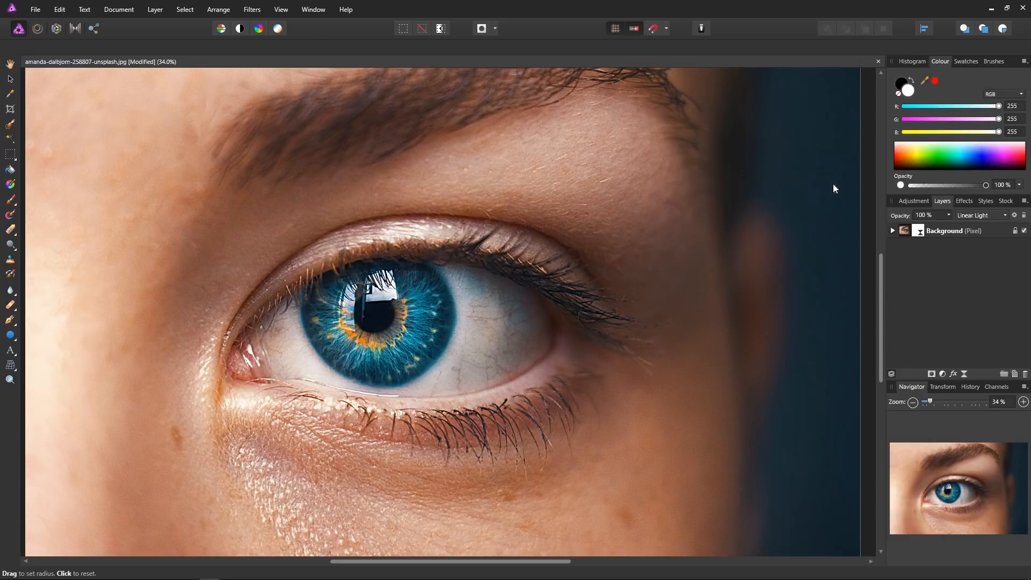
# Step: Move the live High Pass filter out of the Background layer to sit above it, and duplicate the filter
pyautogui.click(892, 231)
pyautogui.moveTo(917, 245); pyautogui.dragTo(914, 222)
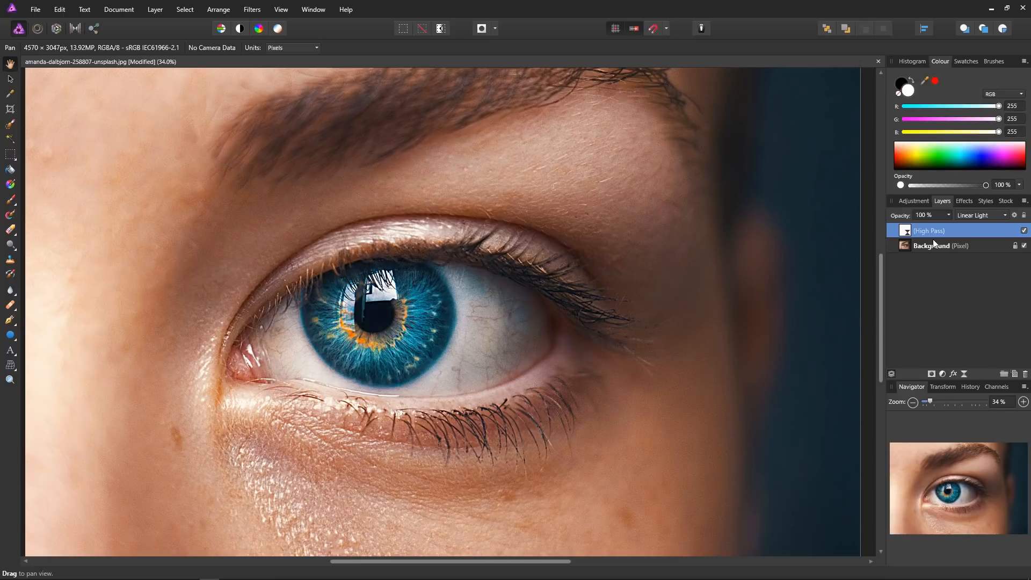
pyautogui.hotkey('ctrl', 'j')
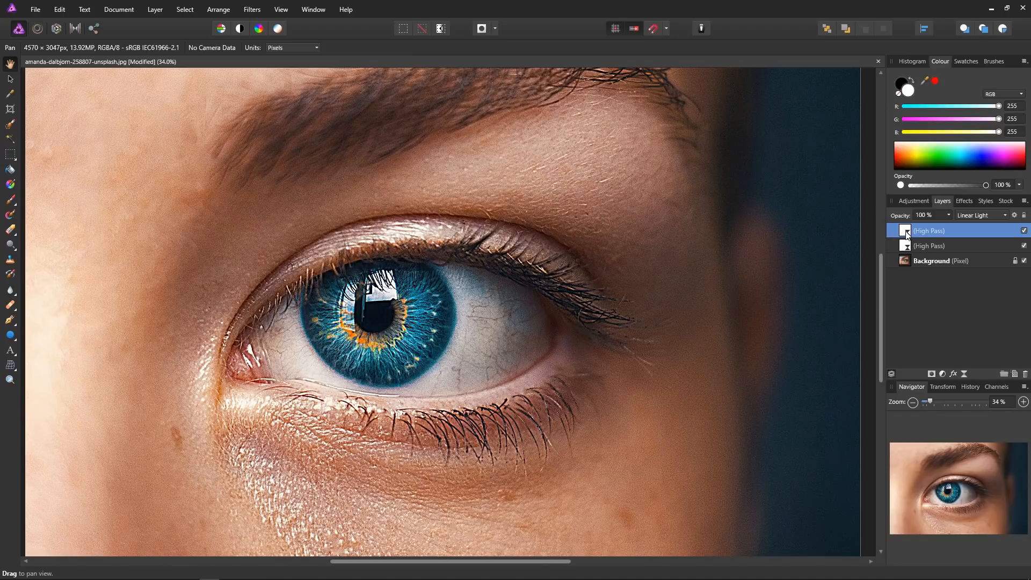
# Step: Lower the radius of the topmost live High Pass filter to 0.3 px to sharpen only fine details
pyautogui.doubleClick(906, 235)
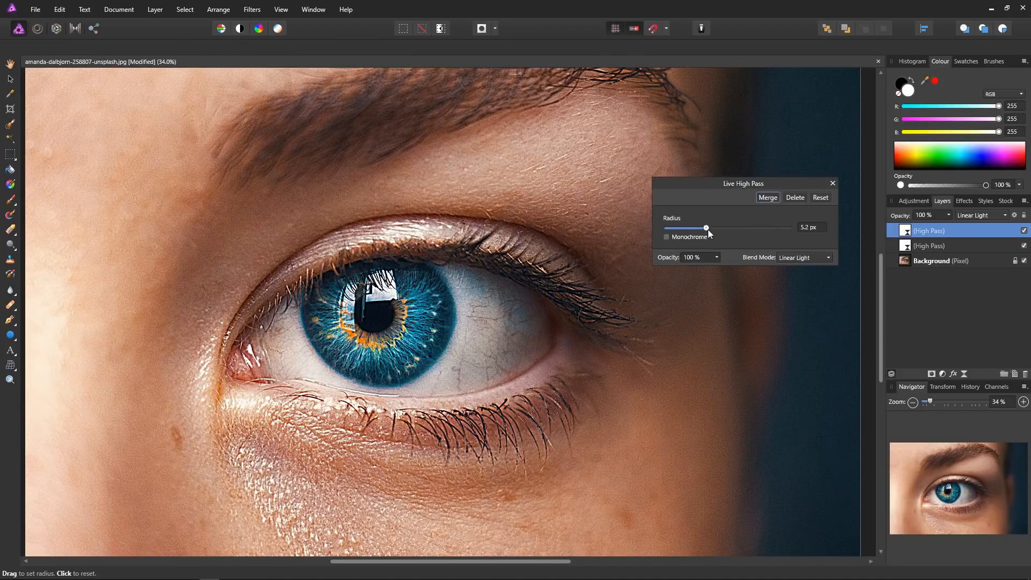
pyautogui.moveTo(707, 229); pyautogui.dragTo(676, 230)
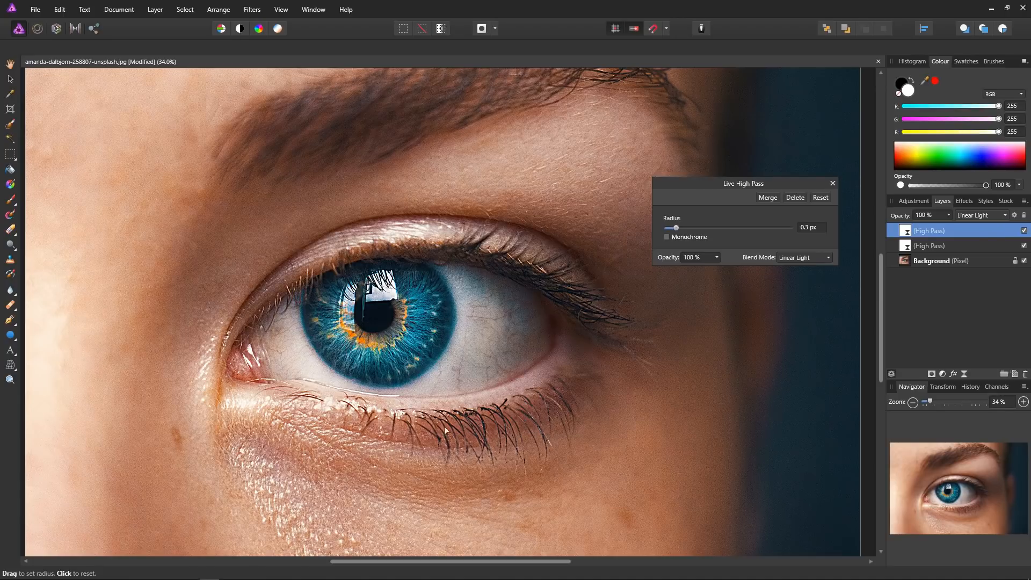
pyautogui.click(833, 183)
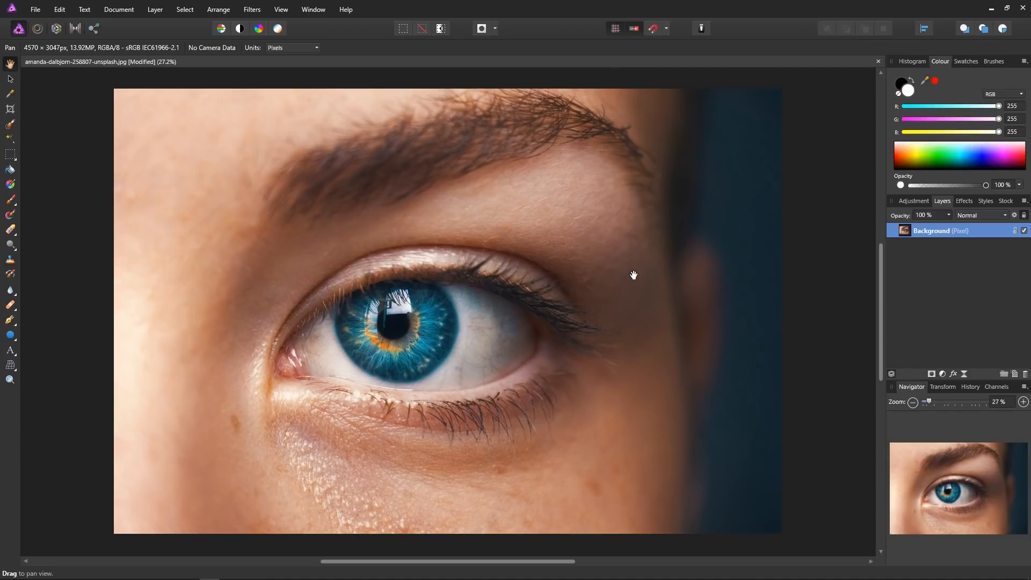
# Step: Duplicate the Background layer and apply the Clarity filter to the copy with a radius of 20.6 px
pyautogui.hotkey('ctrl', 'j')
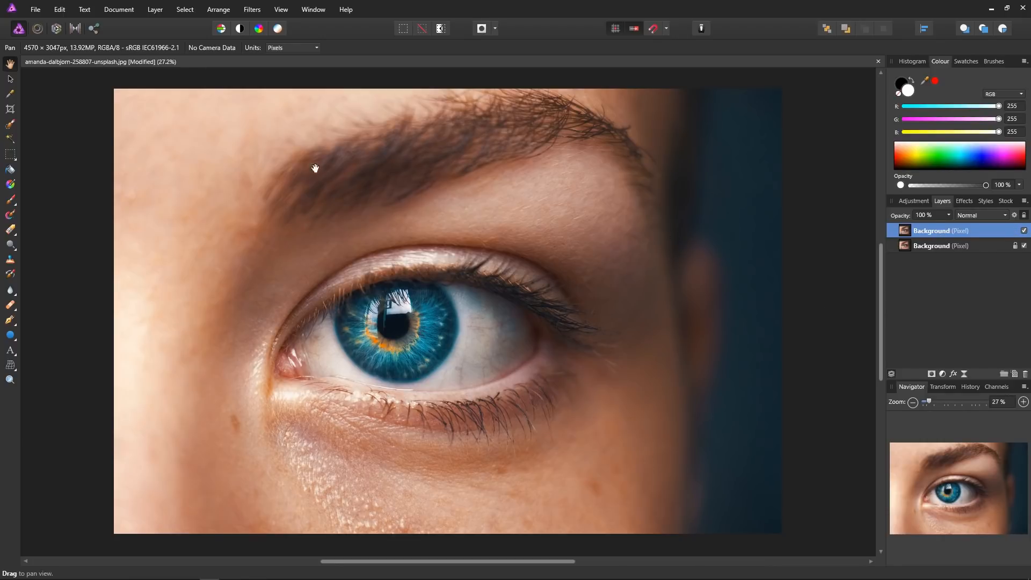
pyautogui.click(255, 15)
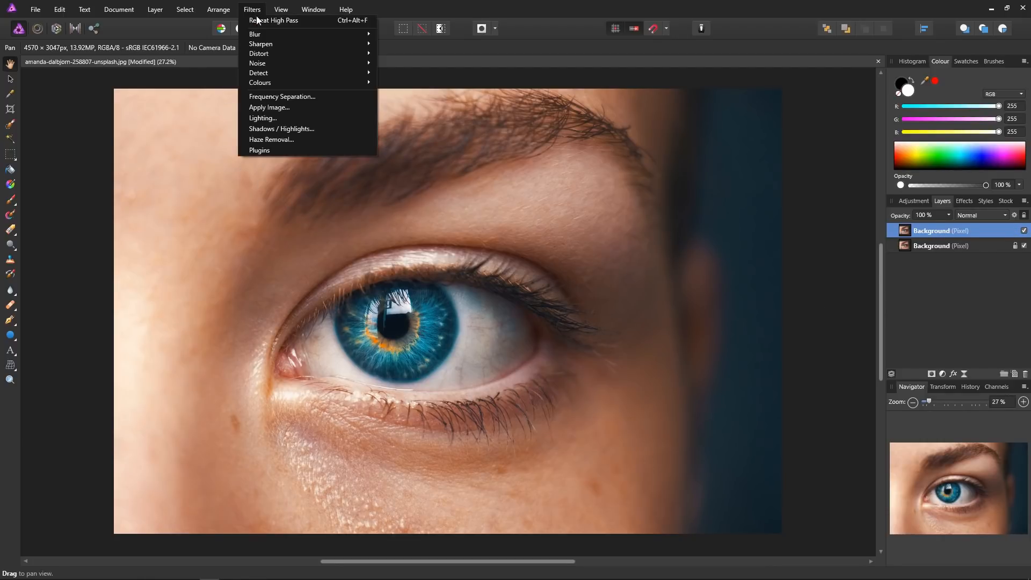
pyautogui.moveTo(272, 44)
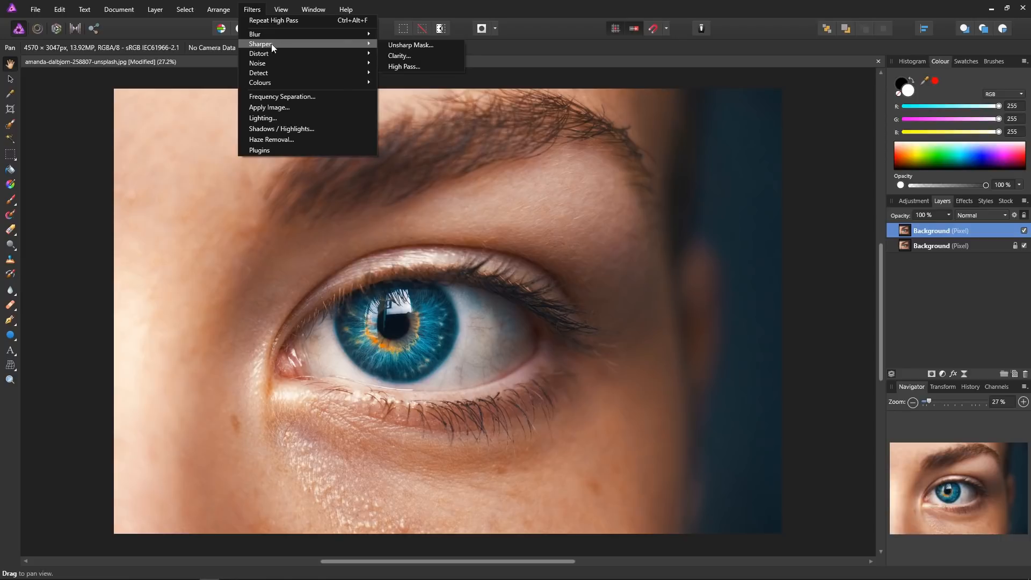
pyautogui.click(420, 55)
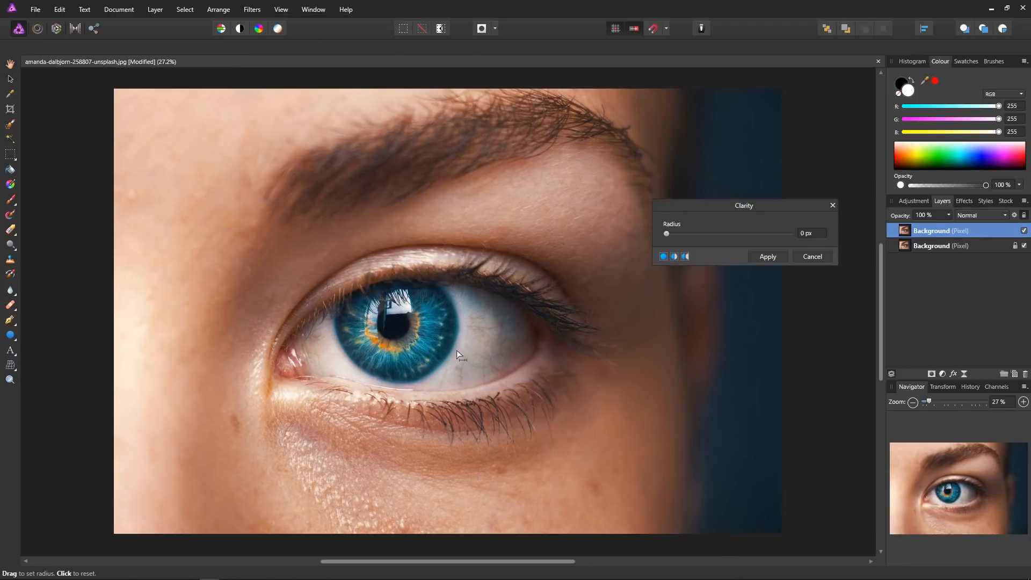
pyautogui.scroll(3, 446, 341)
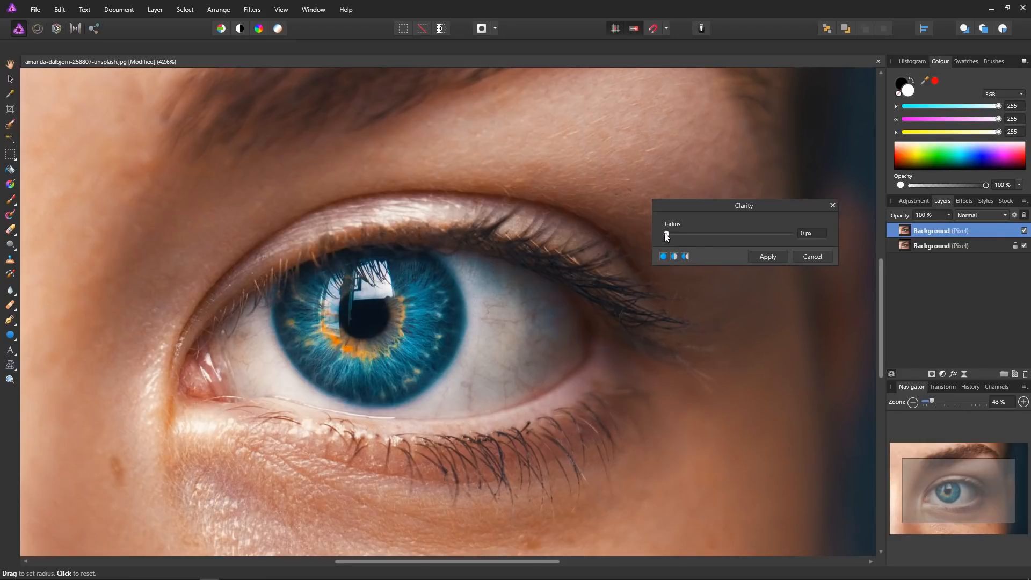
pyautogui.moveTo(669, 234); pyautogui.dragTo(815, 241)
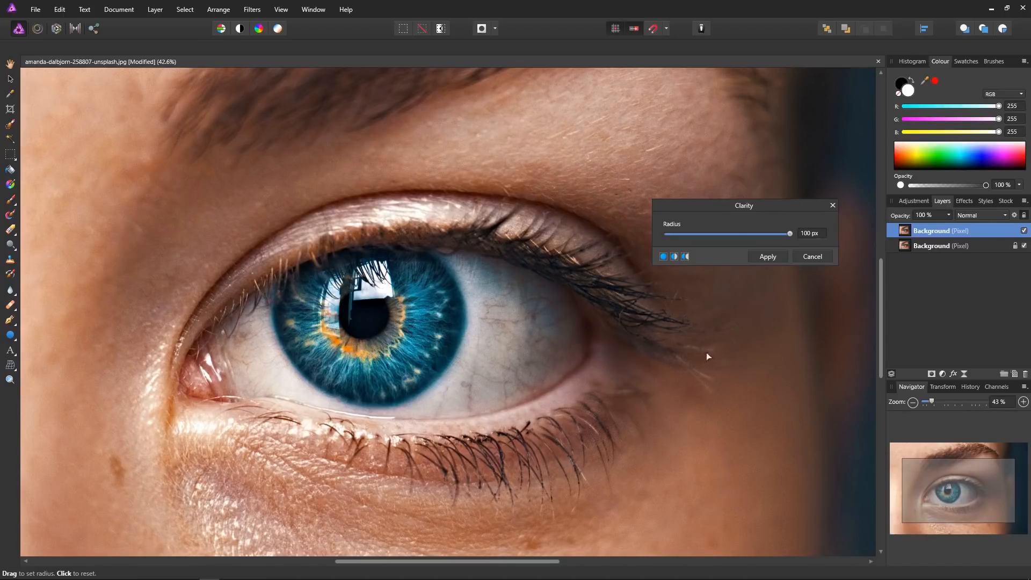
pyautogui.moveTo(791, 235); pyautogui.dragTo(736, 239)
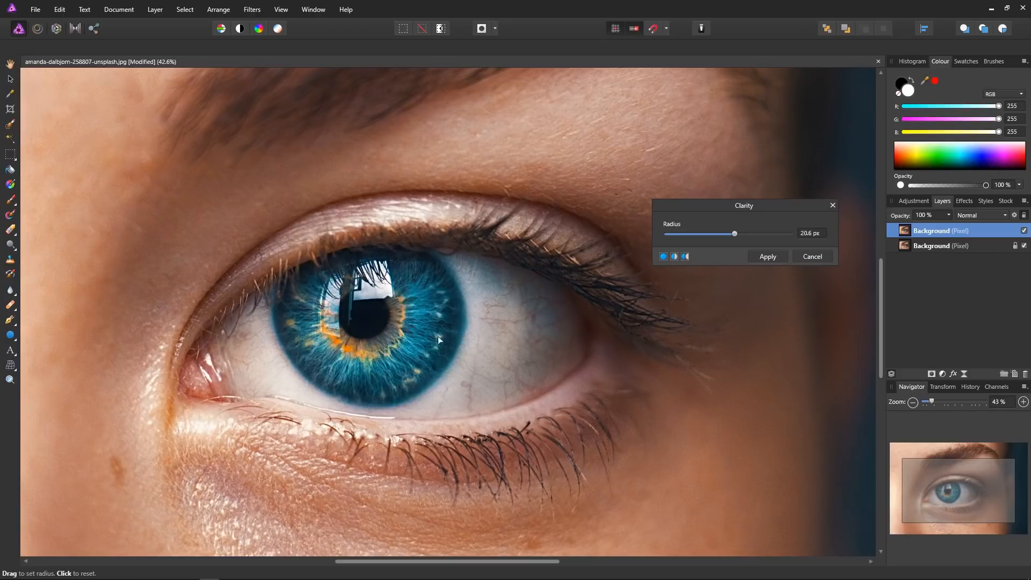
pyautogui.click(768, 256)
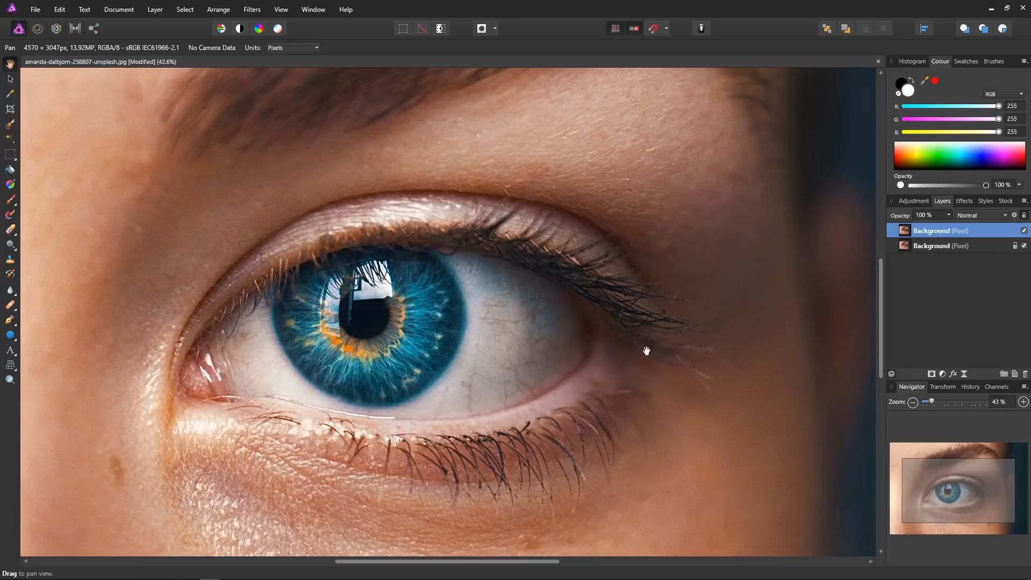
# Step: Compare the whole photo with and without Clarity by toggling the visibility of the filtered copy
pyautogui.scroll(-2, 479, 334)
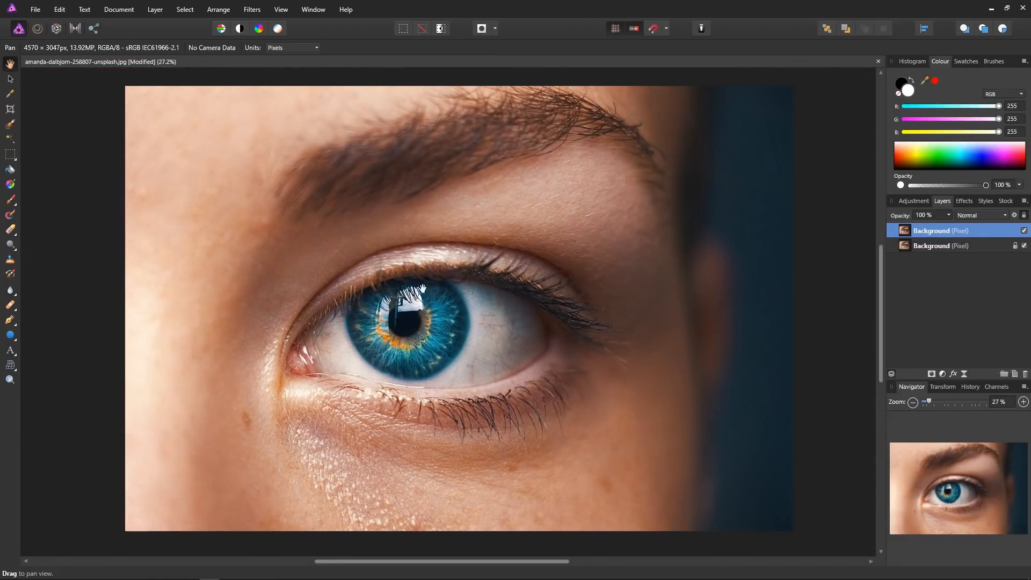
pyautogui.click(1024, 231)
pyautogui.click(1024, 231)
pyautogui.click(1024, 231)
pyautogui.click(1024, 231)
# Step: Remove the separate filtered copy and add a live Clarity filter to the Background layer with a radius of 24.4 px
pyautogui.hotkey('ctrl', 'e')
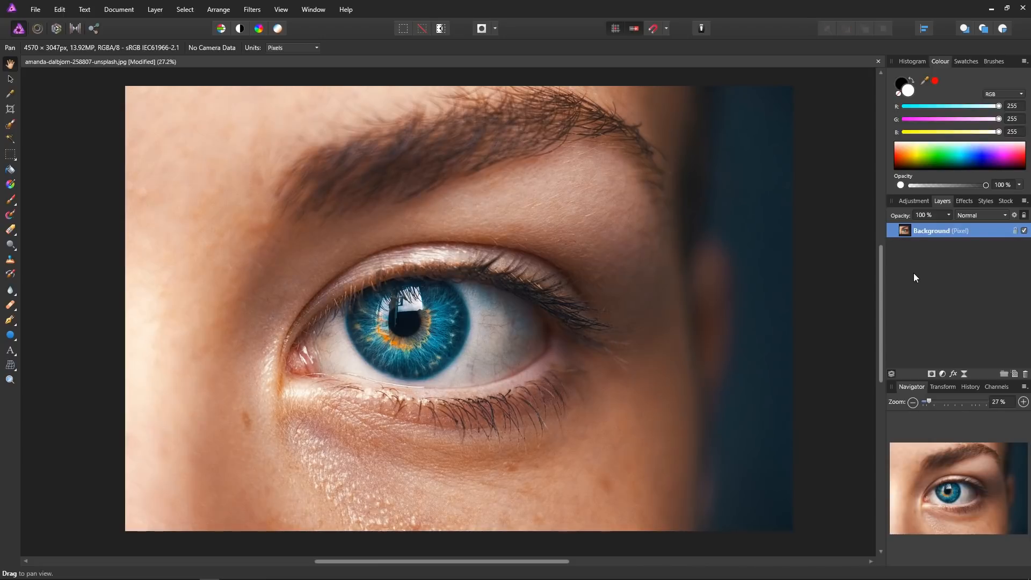
pyautogui.click(964, 373)
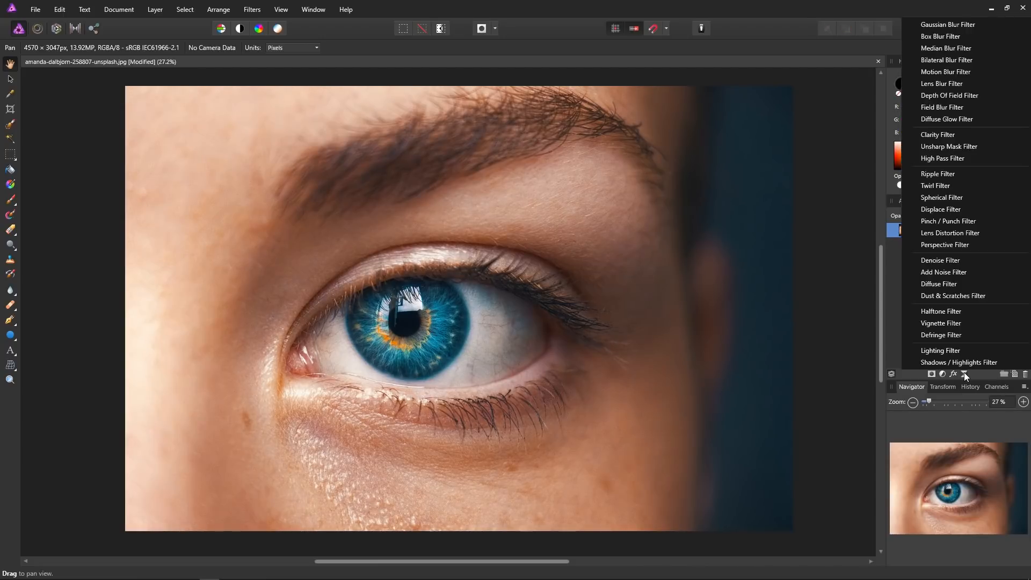
pyautogui.click(949, 136)
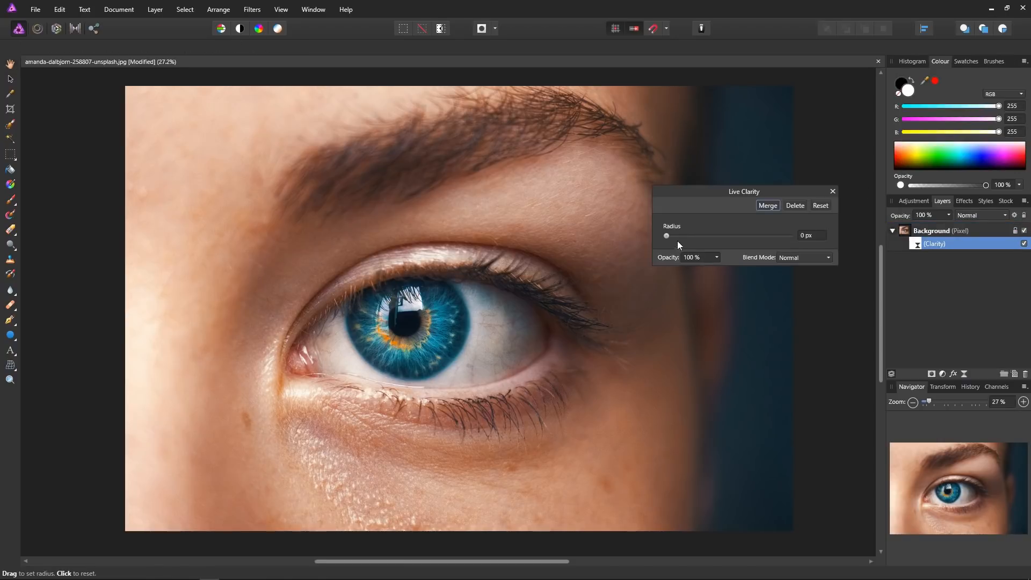
pyautogui.moveTo(667, 237); pyautogui.dragTo(740, 238)
pyautogui.scroll(1, 421, 355)
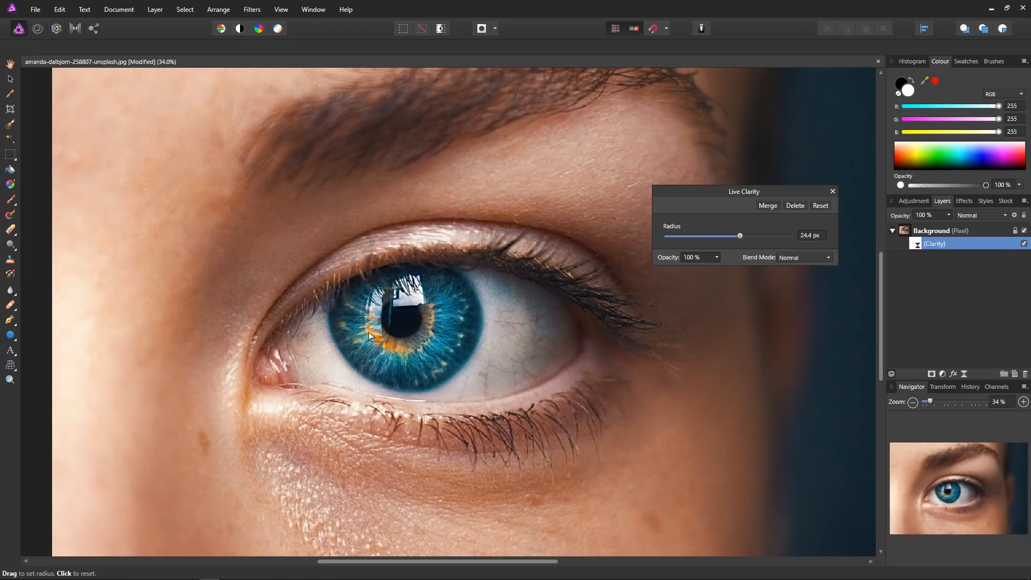
# Step: Compare the photo with and without the live Clarity filter, and raise its radius to 100 px
pyautogui.click(1024, 244)
pyautogui.click(1024, 244)
pyautogui.moveTo(781, 237); pyautogui.dragTo(797, 237)
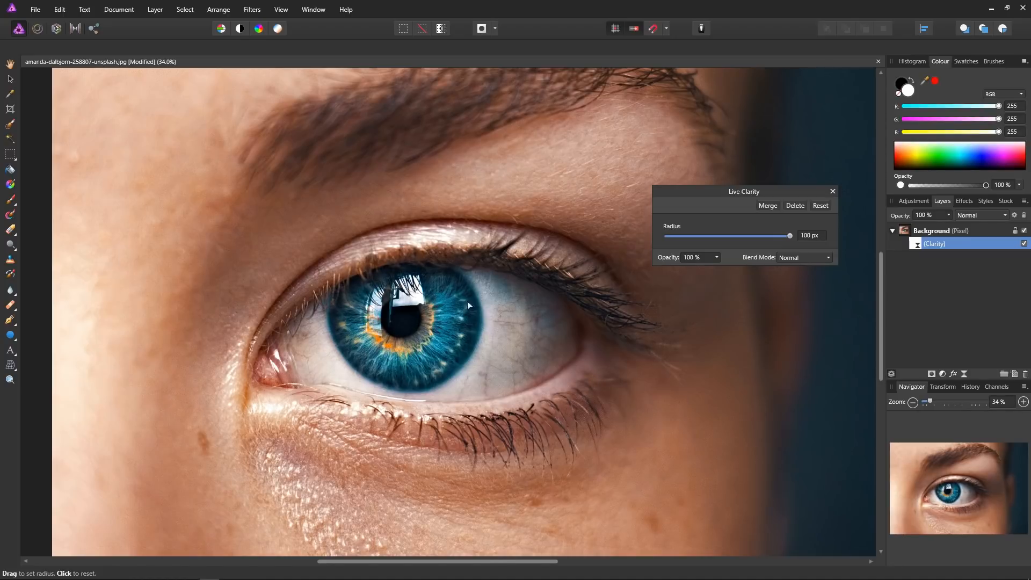
pyautogui.moveTo(783, 236)
pyautogui.mouseDown()
pyautogui.moveTo(727, 240)
pyautogui.moveTo(793, 247)
pyautogui.mouseUp()
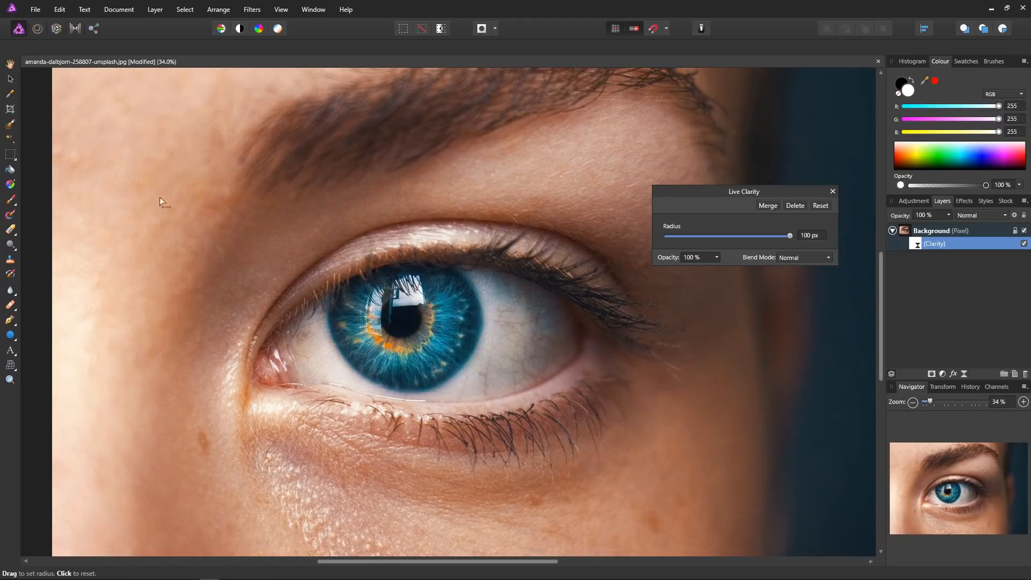
# Step: Set up the Paint Brush for masking the Clarity filter with white, a width of 257.8 px and 0% hardness
pyautogui.click(11, 200)
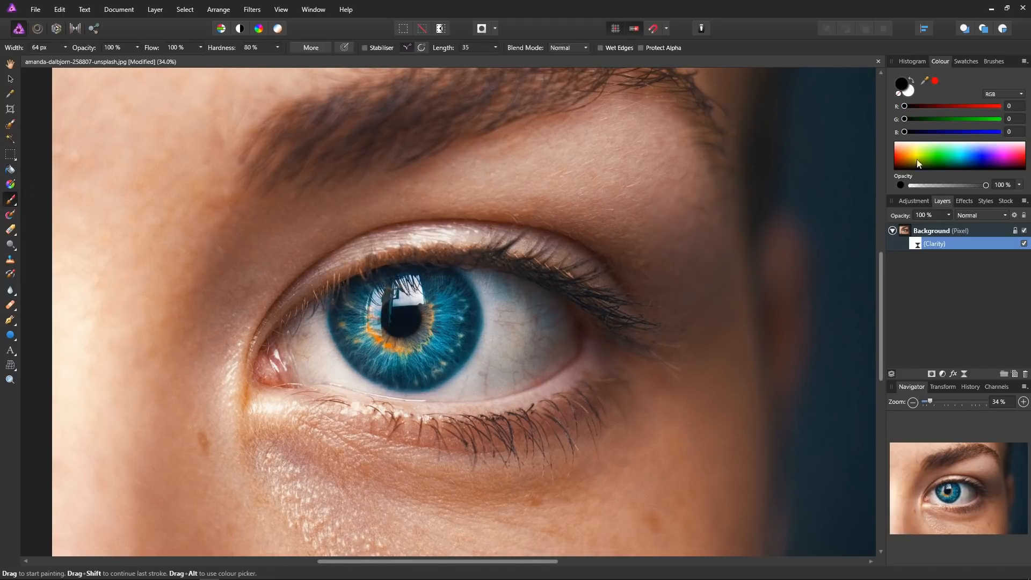
pyautogui.click(911, 92)
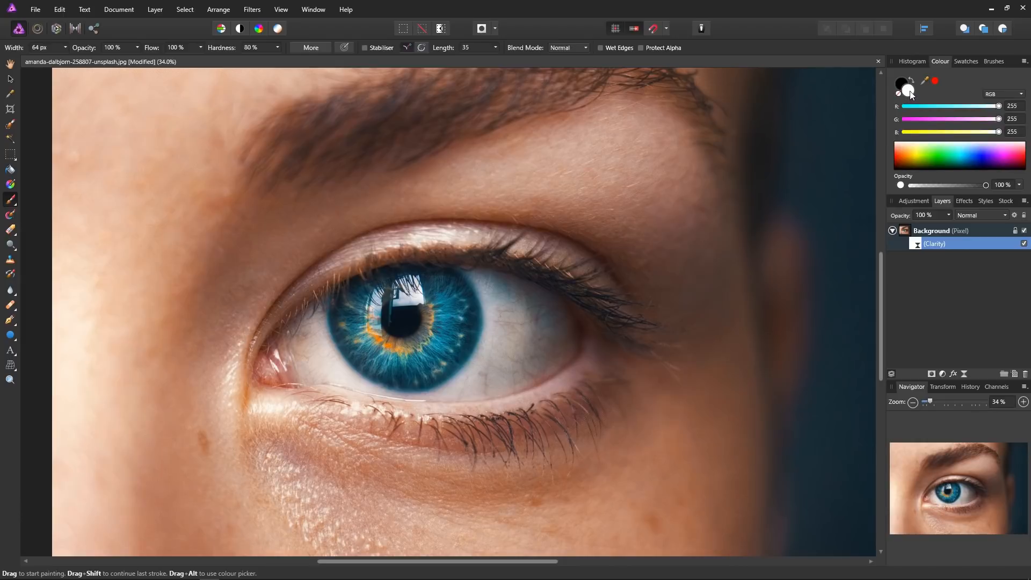
pyautogui.moveTo(420, 357); pyautogui.dragTo(439, 356)
pyautogui.click(278, 47)
pyautogui.moveTo(270, 58); pyautogui.dragTo(213, 56)
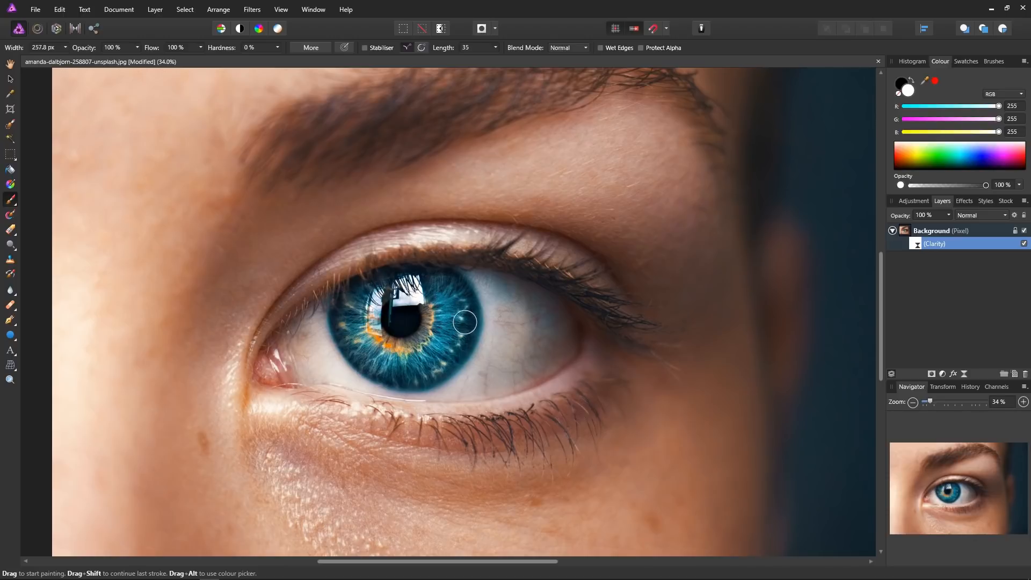
# Step: Compare the photo at small display sizes with and without the live Clarity filter by toggling its visibility
pyautogui.scroll(-3, 465, 321)
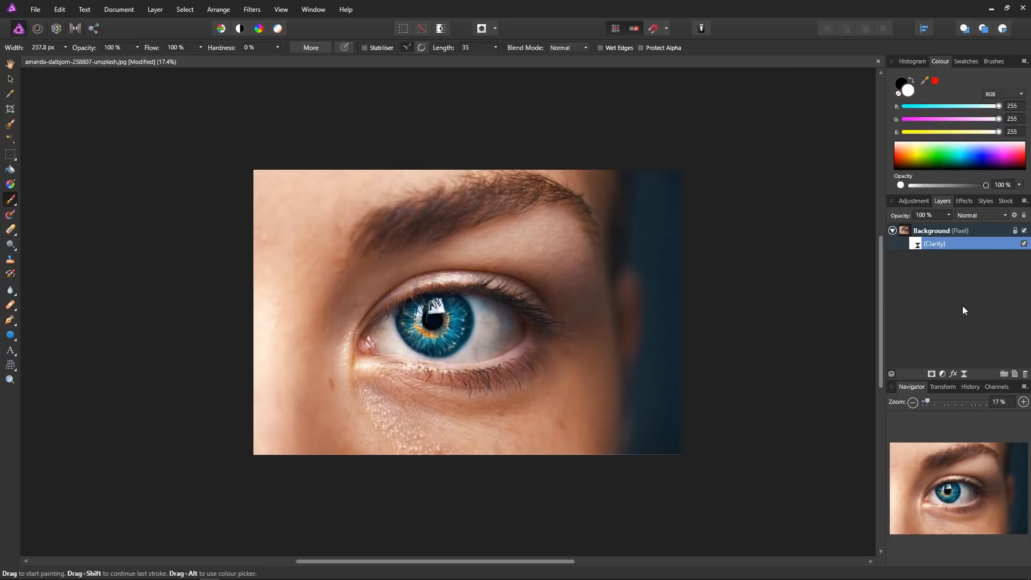
pyautogui.click(1025, 244)
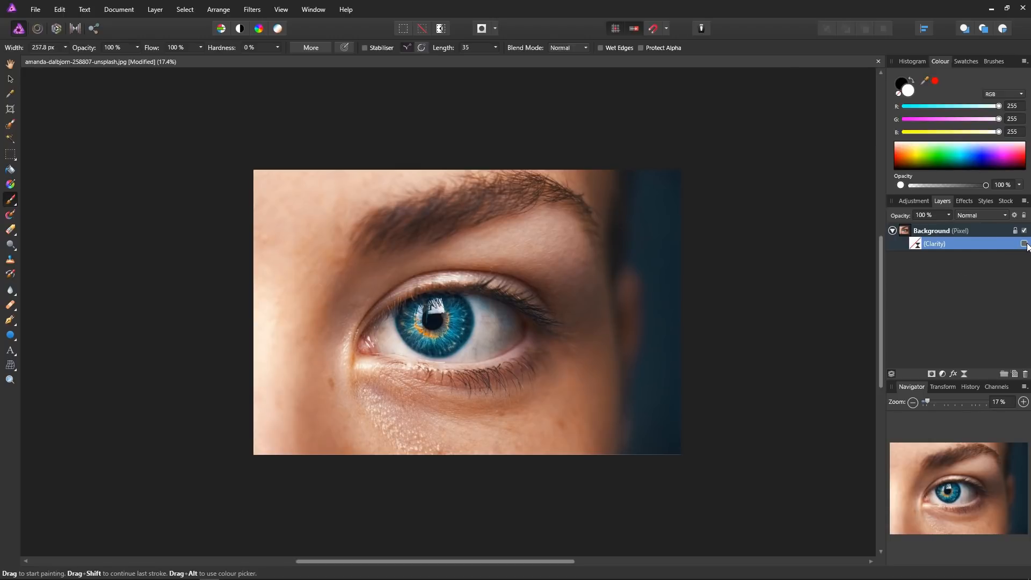
pyautogui.click(1025, 244)
pyautogui.scroll(-2, 610, 318)
pyautogui.click(1024, 244)
pyautogui.click(1024, 244)
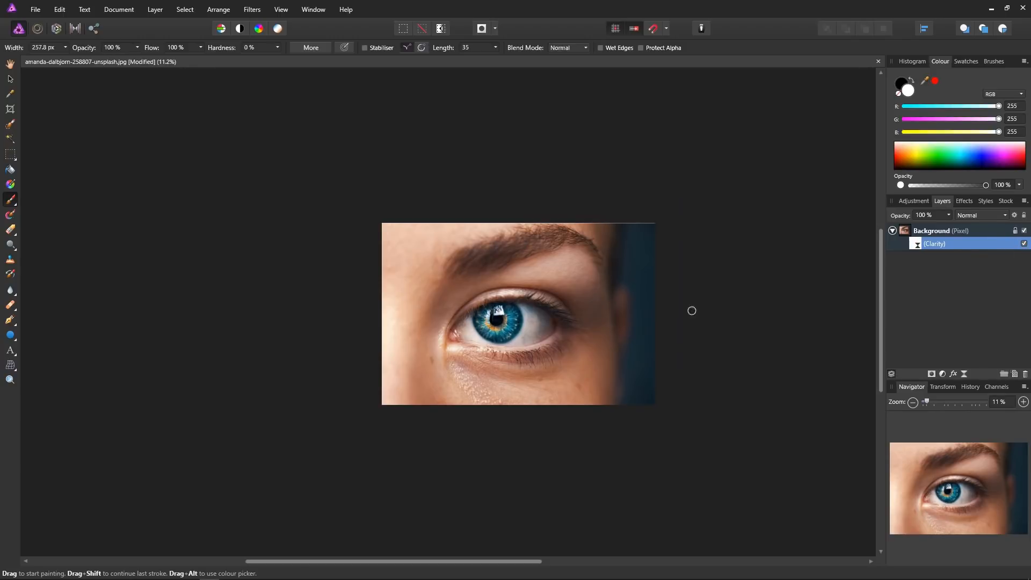
pyautogui.scroll(2, 514, 337)
pyautogui.moveTo(589, 322); pyautogui.dragTo(516, 335)
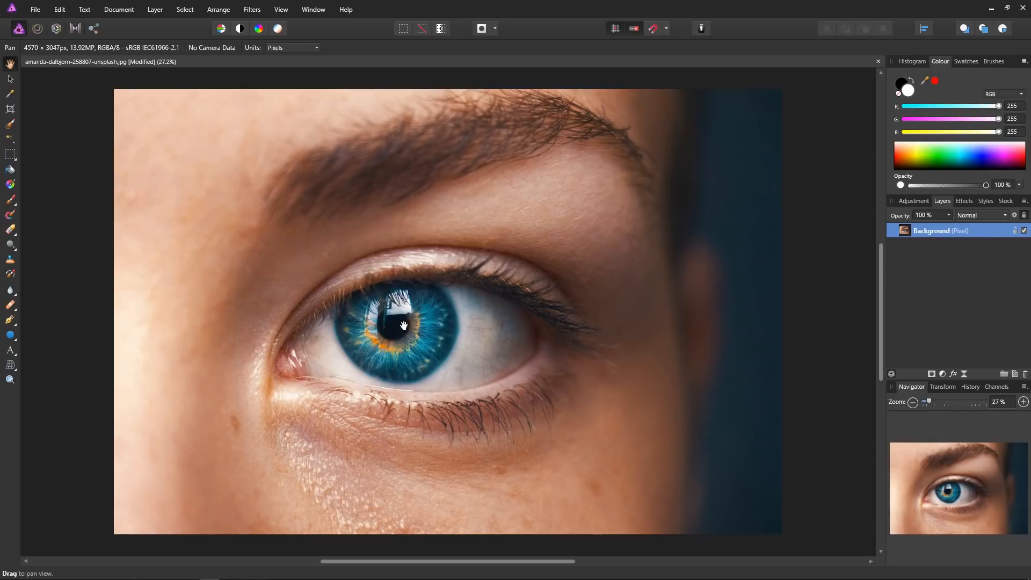
# Step: Duplicate the Background layer, switch to the Tone Mapping persona and reduce Tone Compression to 0%
pyautogui.hotkey('ctrl', 'j')
pyautogui.click(75, 29)
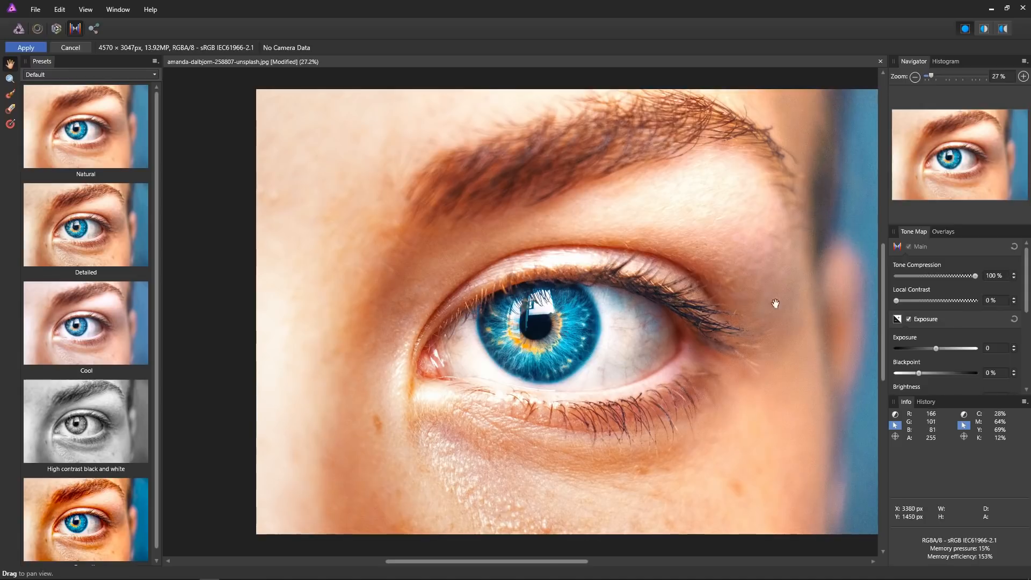
pyautogui.moveTo(973, 275); pyautogui.dragTo(887, 279)
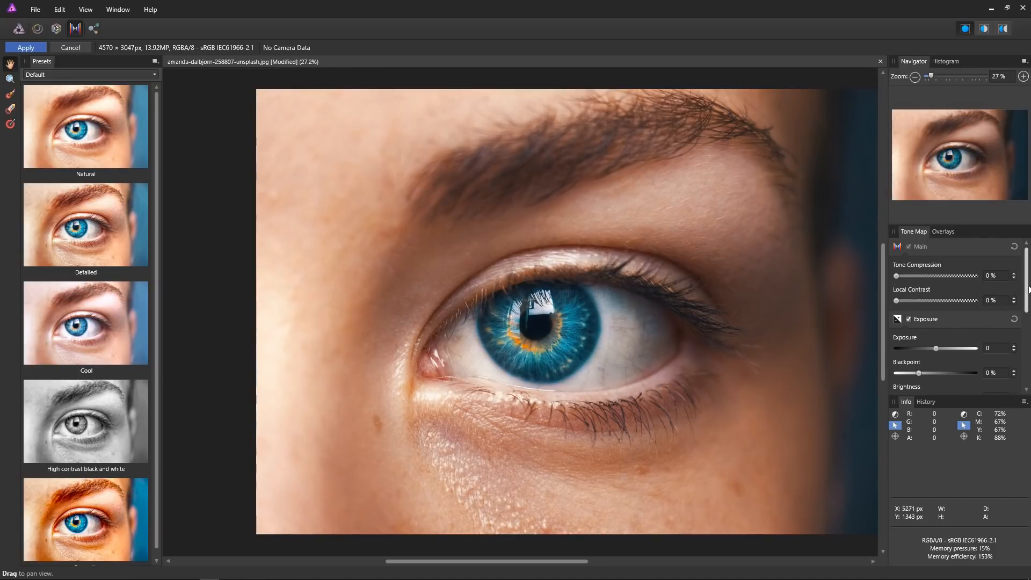
# Step: Enable Detail Refinement for the tone-mapped photo and set its amount to 52% and its radius to 31%
pyautogui.moveTo(1026, 279); pyautogui.dragTo(1027, 354)
pyautogui.click(964, 370)
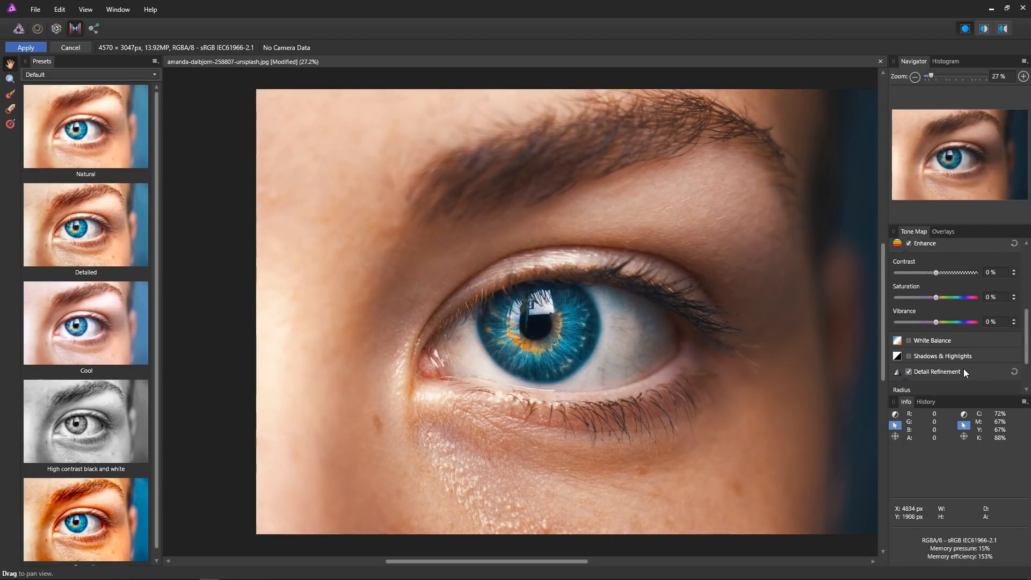
pyautogui.moveTo(1027, 330); pyautogui.dragTo(1027, 357)
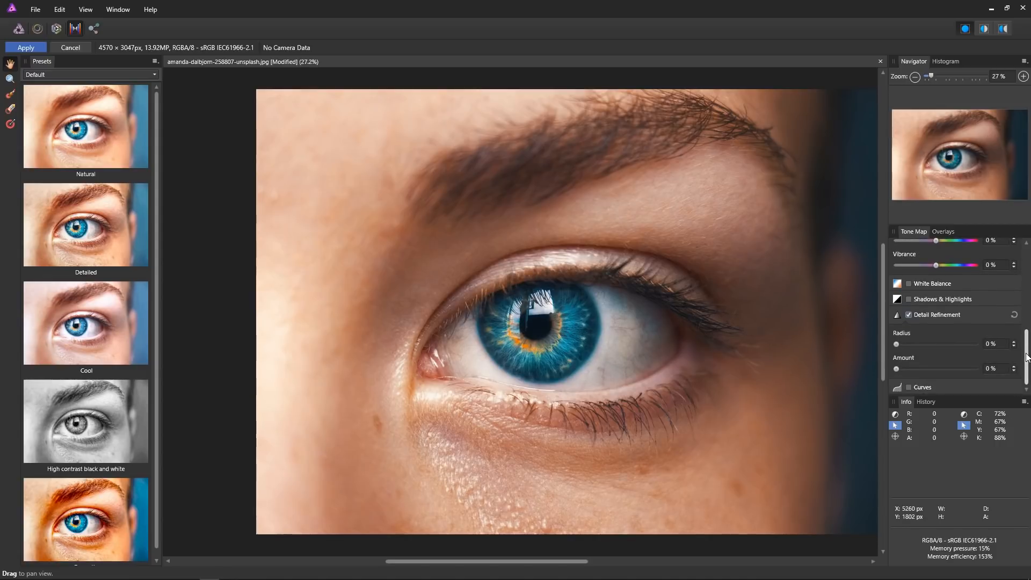
pyautogui.moveTo(898, 368); pyautogui.dragTo(928, 369)
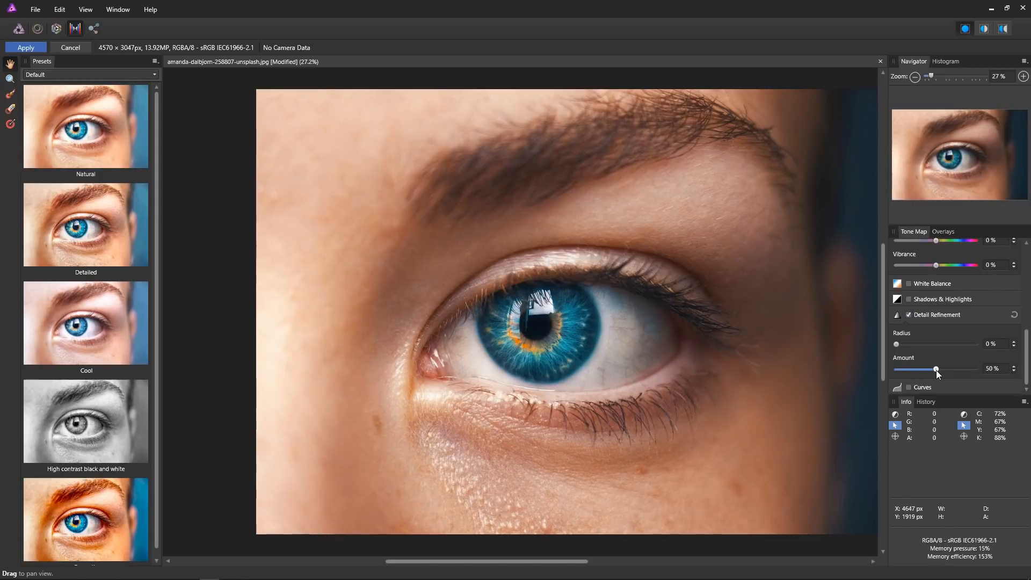
pyautogui.moveTo(936, 370); pyautogui.dragTo(933, 370)
pyautogui.moveTo(897, 344); pyautogui.dragTo(919, 349)
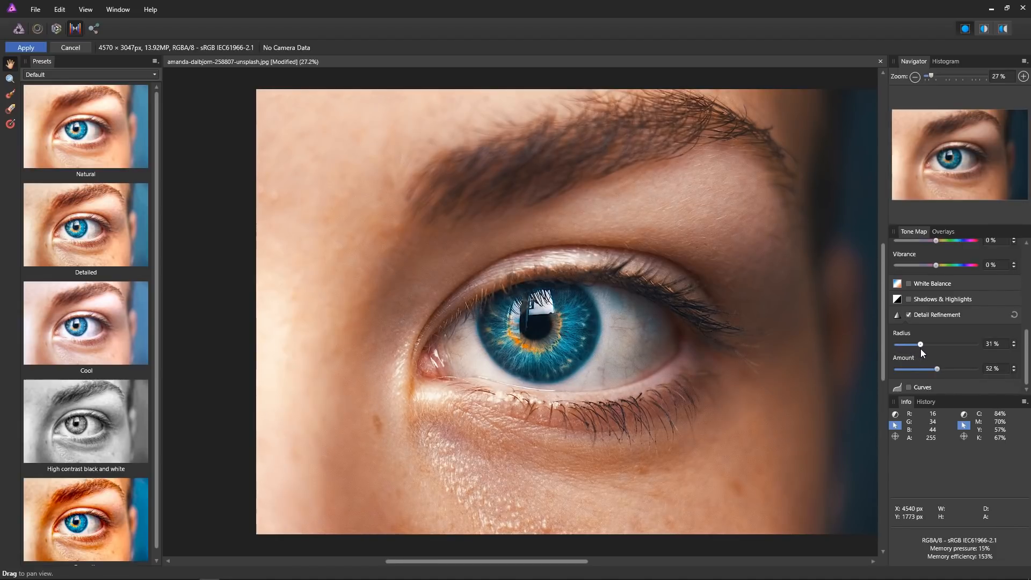
# Step: Set the Detail Refinement radius to 40% and fine-tune its amount for the tone-mapped photo
pyautogui.moveTo(921, 350)
pyautogui.mouseDown()
pyautogui.moveTo(977, 343)
pyautogui.moveTo(901, 348)
pyautogui.moveTo(927, 347)
pyautogui.mouseUp()
pyautogui.scroll(3, 559, 342)
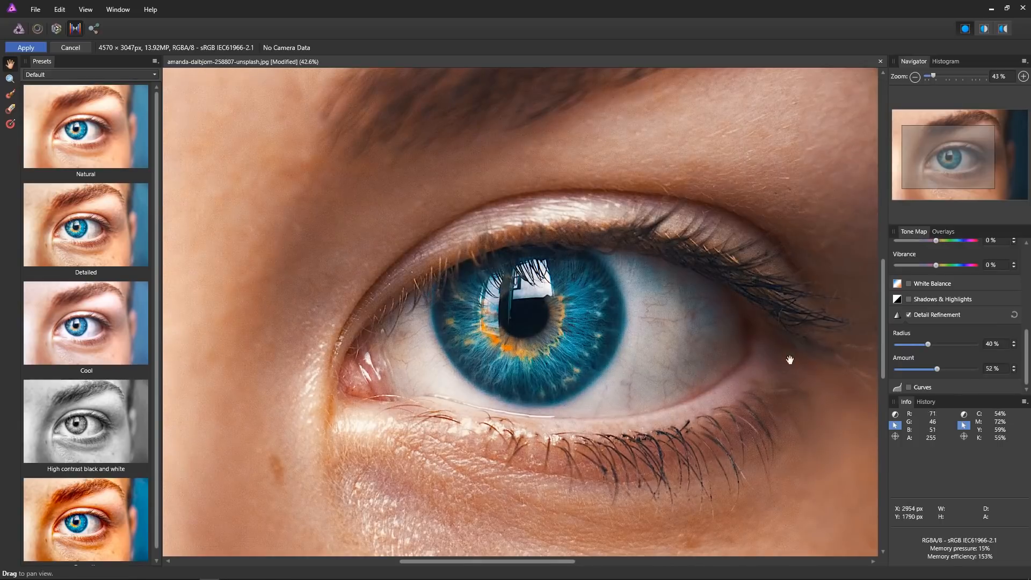
pyautogui.moveTo(929, 348); pyautogui.dragTo(975, 368)
pyautogui.moveTo(975, 368); pyautogui.dragTo(942, 370)
# Step: Set the tone-mapped photo's Local Contrast to 20% and check the effect on the whole image
pyautogui.moveTo(1028, 352); pyautogui.dragTo(1027, 268)
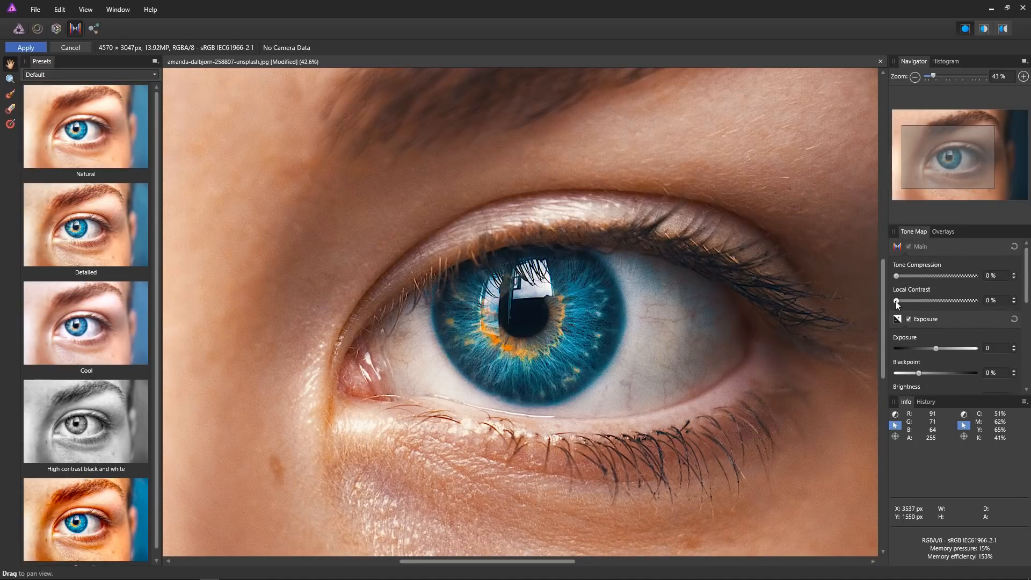
pyautogui.moveTo(896, 302); pyautogui.dragTo(907, 304)
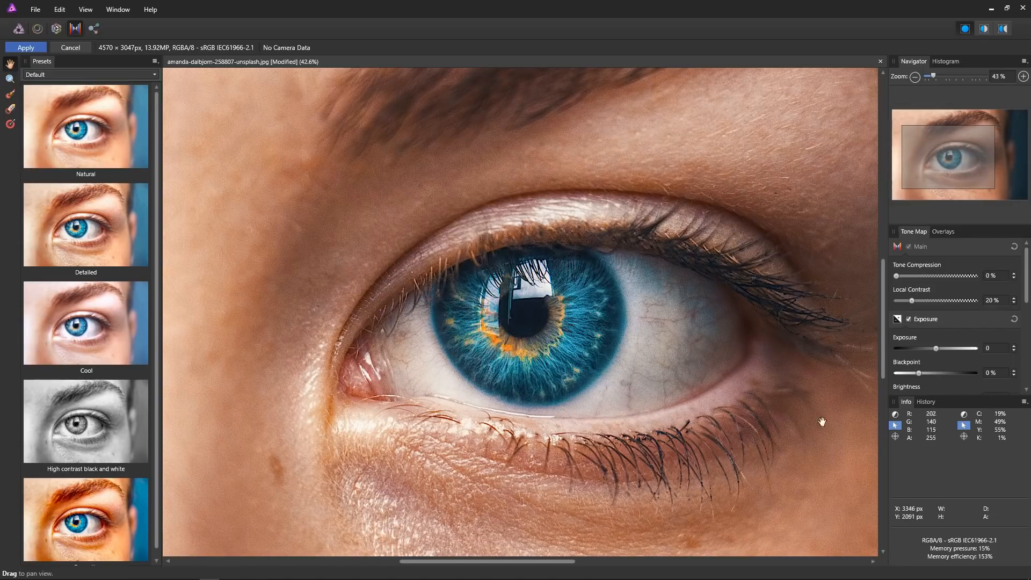
pyautogui.scroll(-2, 589, 324)
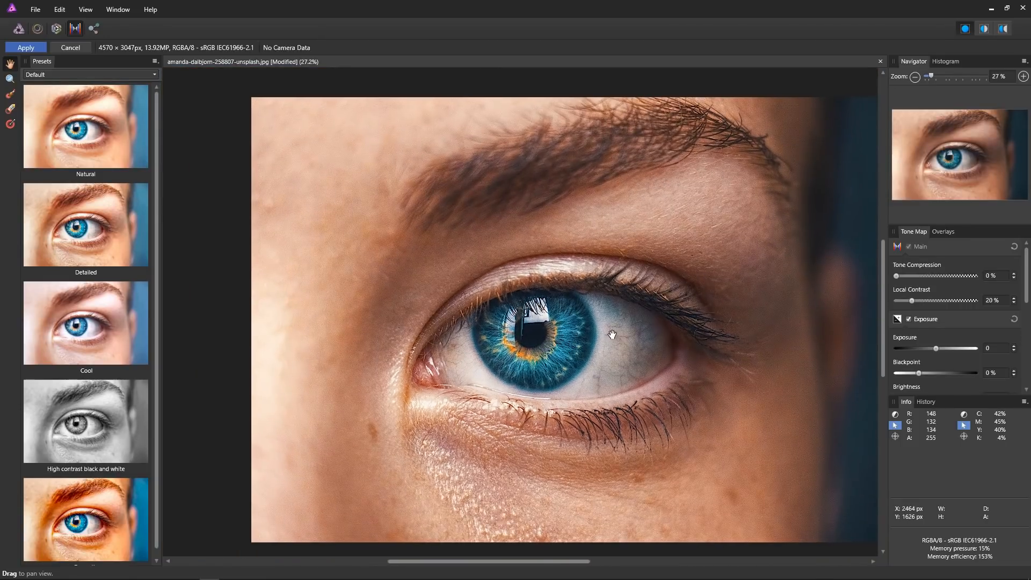
pyautogui.scroll(-1, 614, 335)
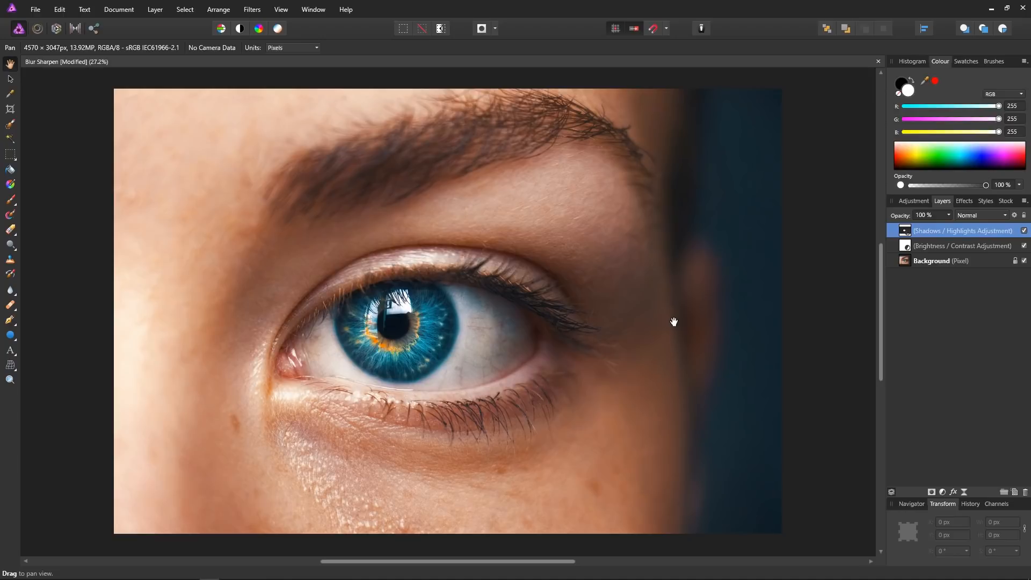
# Step: Merge the visible layers of the Blur Sharpen document into a new pixel layer and duplicate that layer twice
pyautogui.rightClick(906, 232)
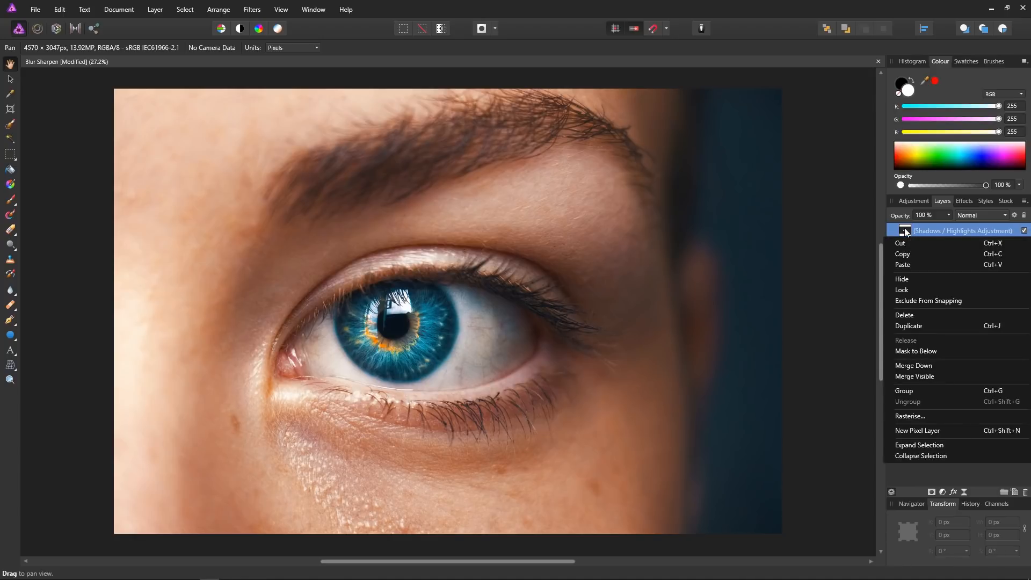
pyautogui.click(920, 377)
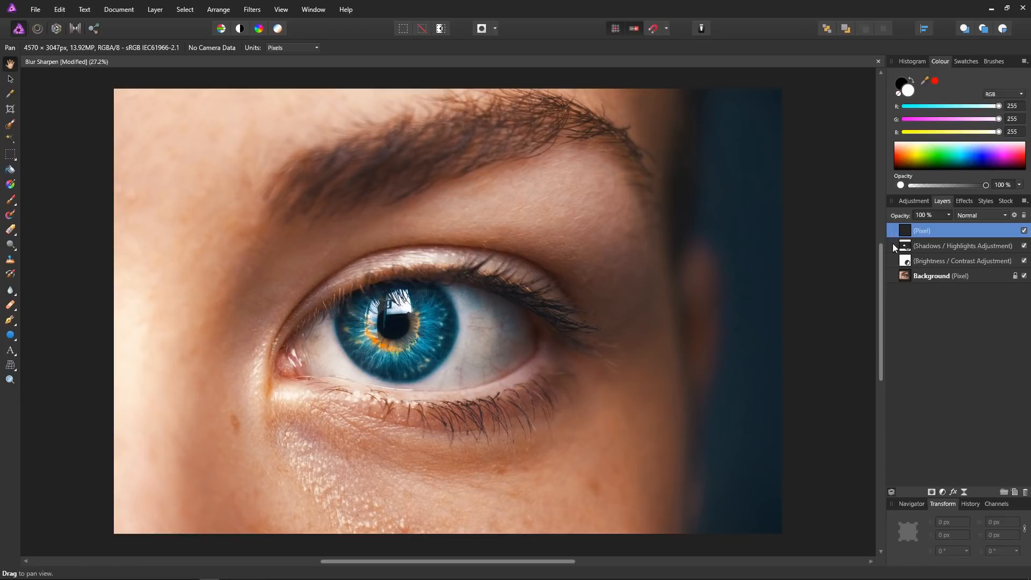
pyautogui.hotkey('ctrl', 'j')
pyautogui.hotkey('ctrl', 'j')
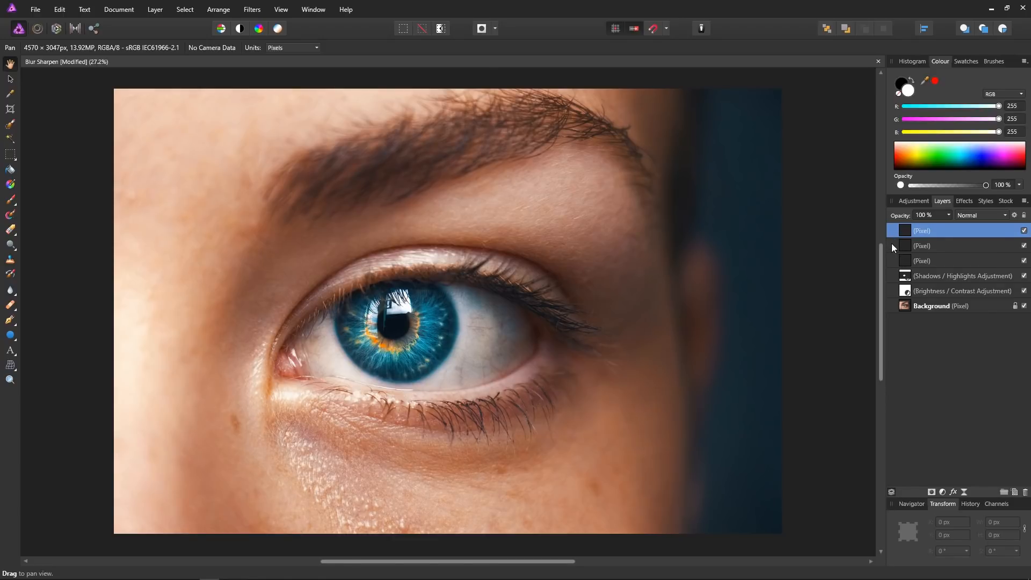
# Step: Group the two uppermost pixel layers and set the group's blend mode to Overlay
pyautogui.keyDown('shift'); pyautogui.click(892, 245); pyautogui.keyUp('shift')
pyautogui.rightClick(894, 246)
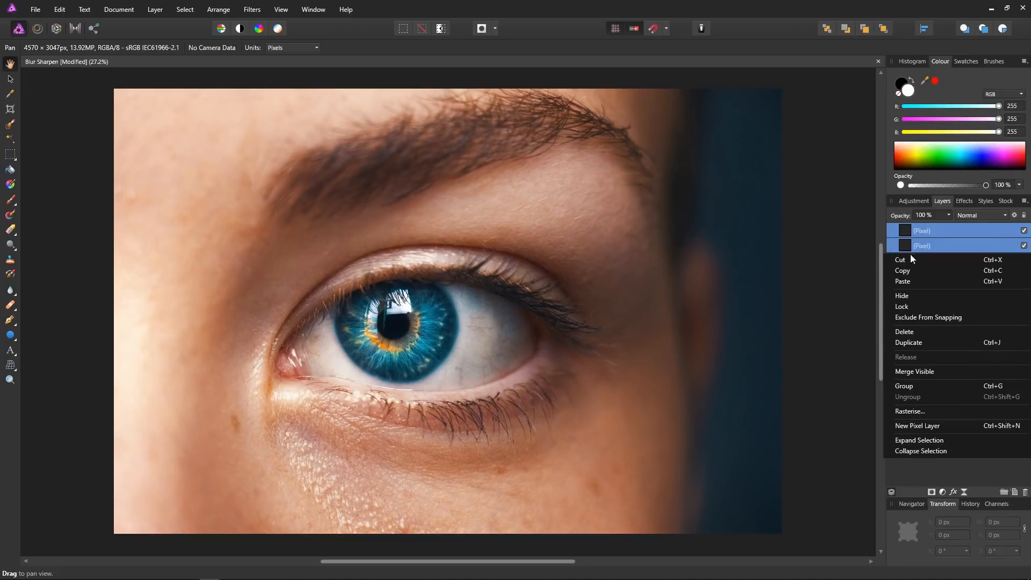
pyautogui.click(921, 385)
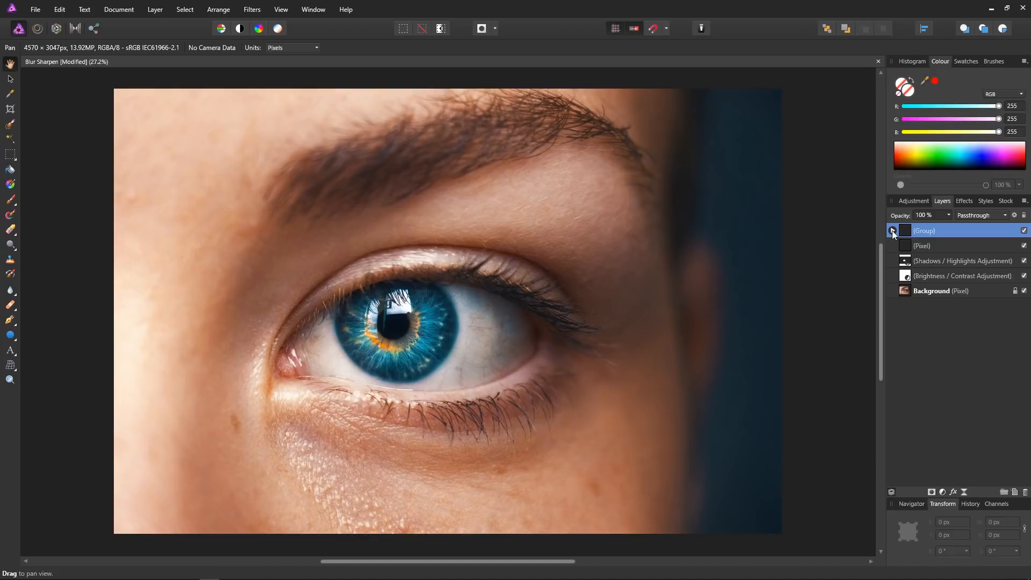
pyautogui.click(892, 231)
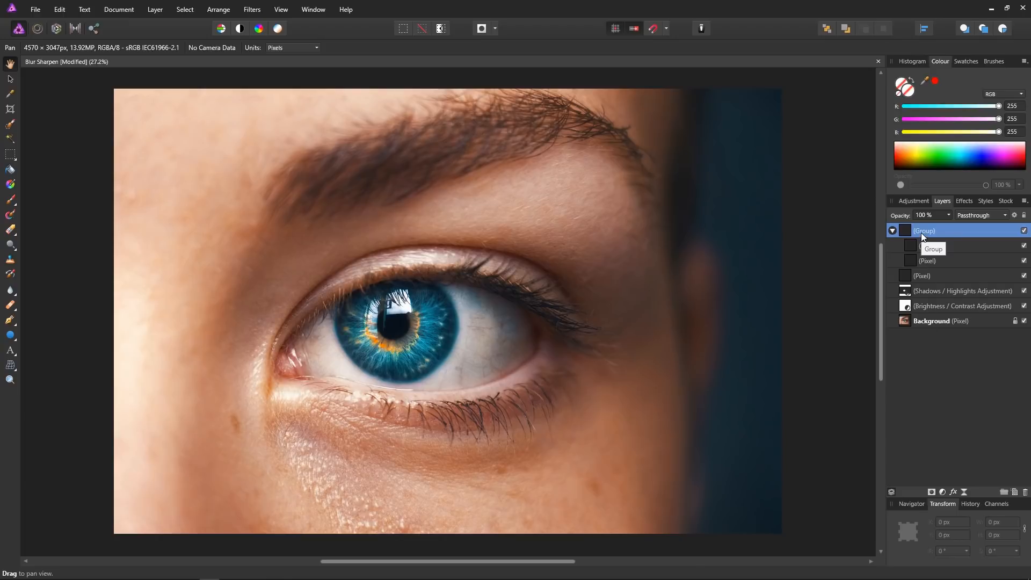
pyautogui.click(968, 217)
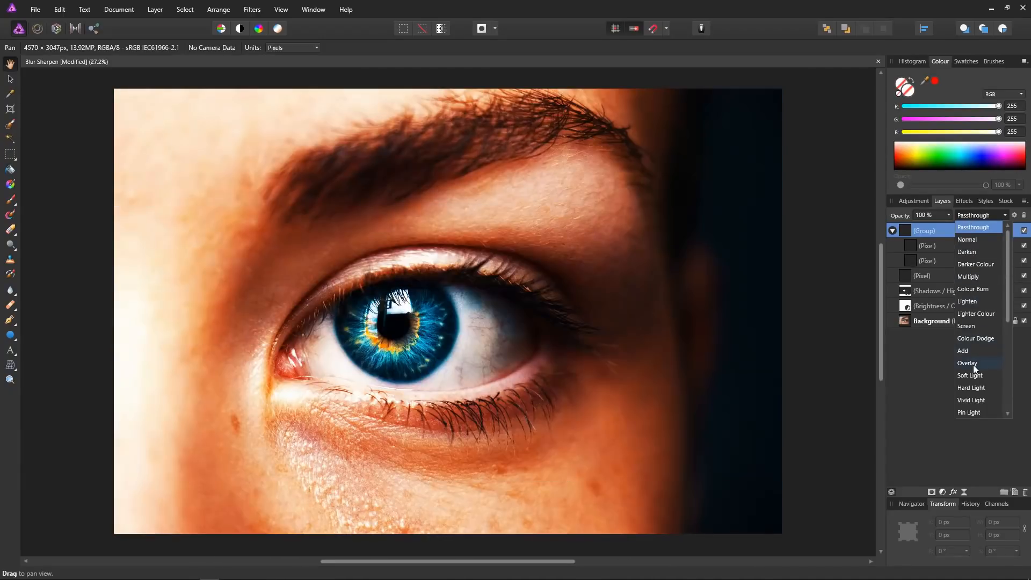
pyautogui.click(969, 364)
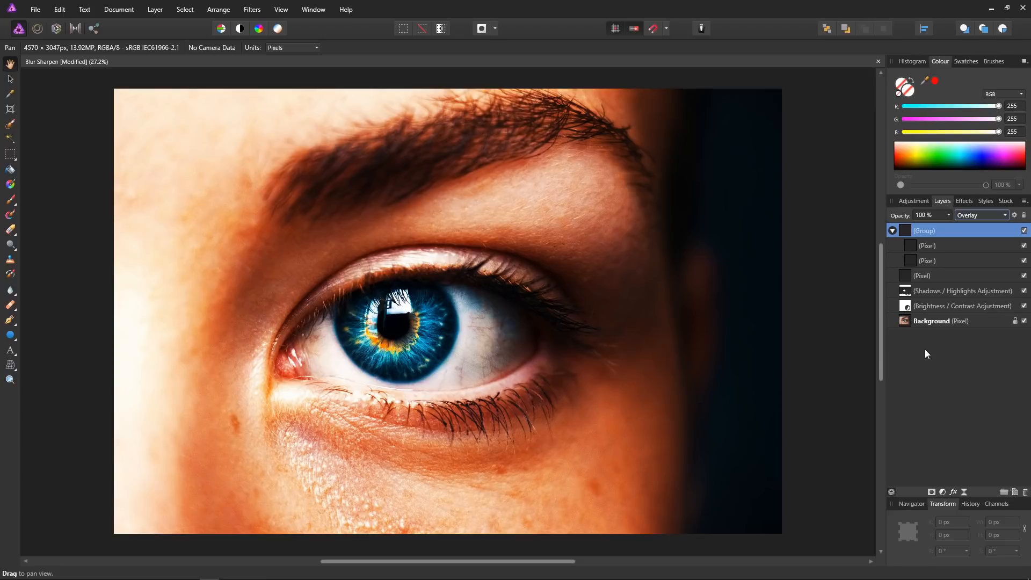
# Step: Invert the upper pixel layer inside the group and set its blend mode to Vivid Light
pyautogui.click(913, 246)
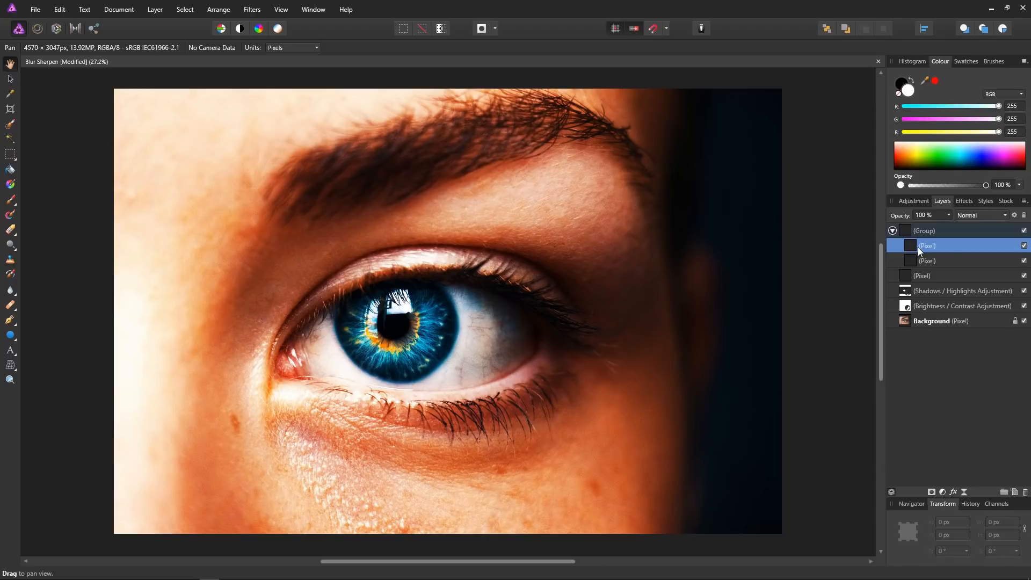
pyautogui.hotkey('ctrl', 'i')
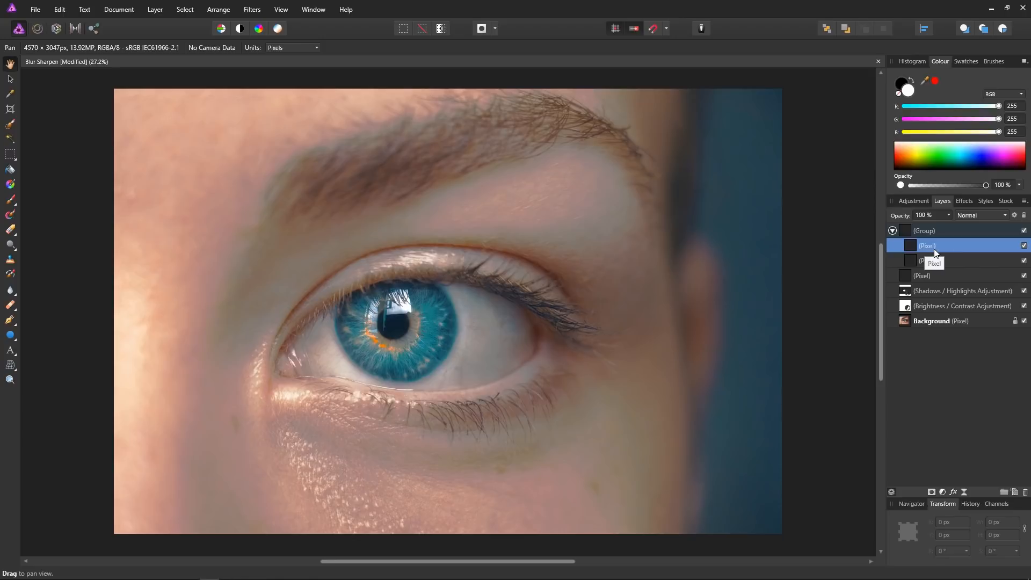
pyautogui.click(978, 215)
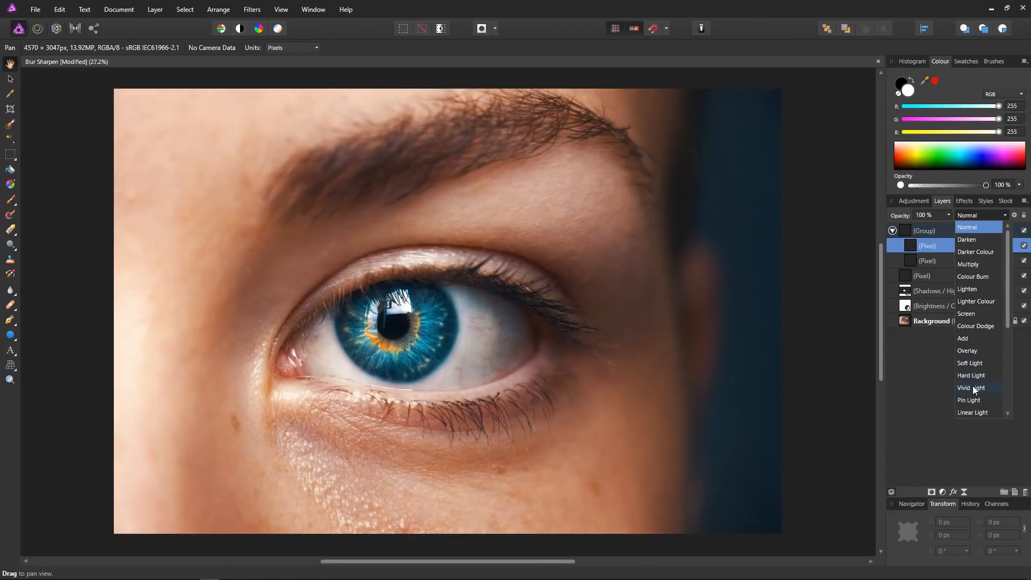
pyautogui.click(972, 387)
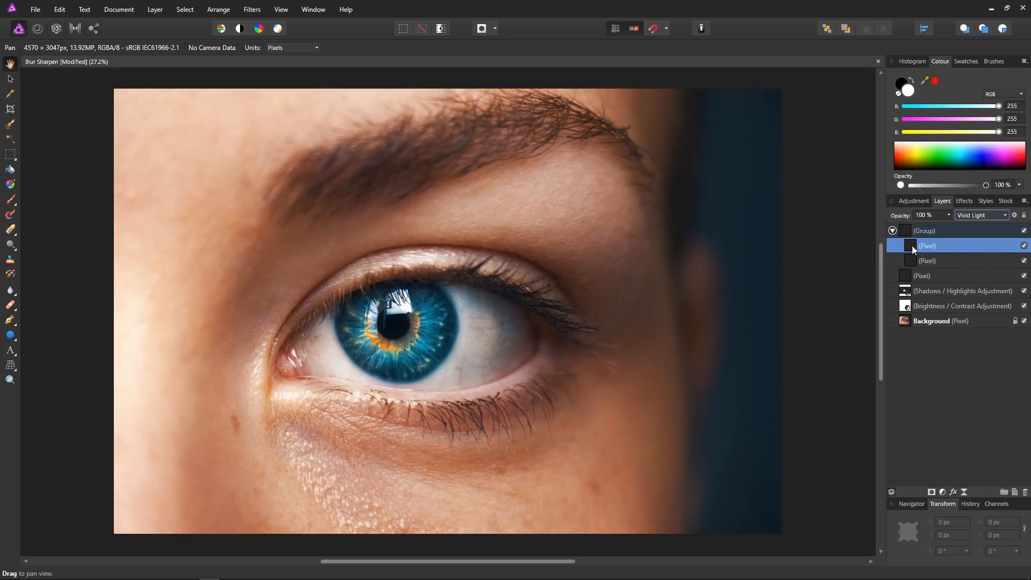
# Step: Add a live Bilateral Blur filter to the inverted layer, try several radii and set its tolerance to 13%
pyautogui.click(964, 492)
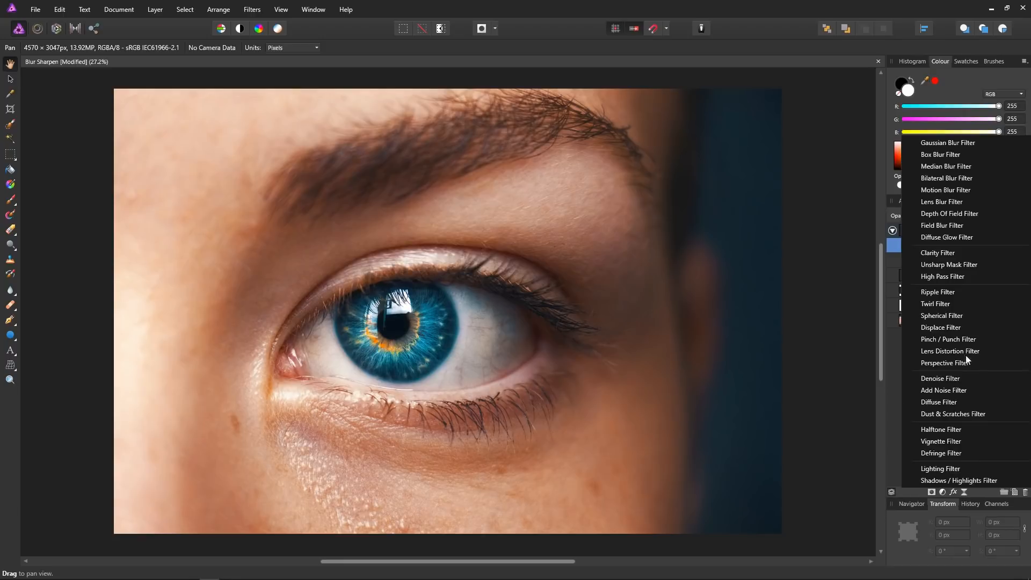
pyautogui.click(953, 177)
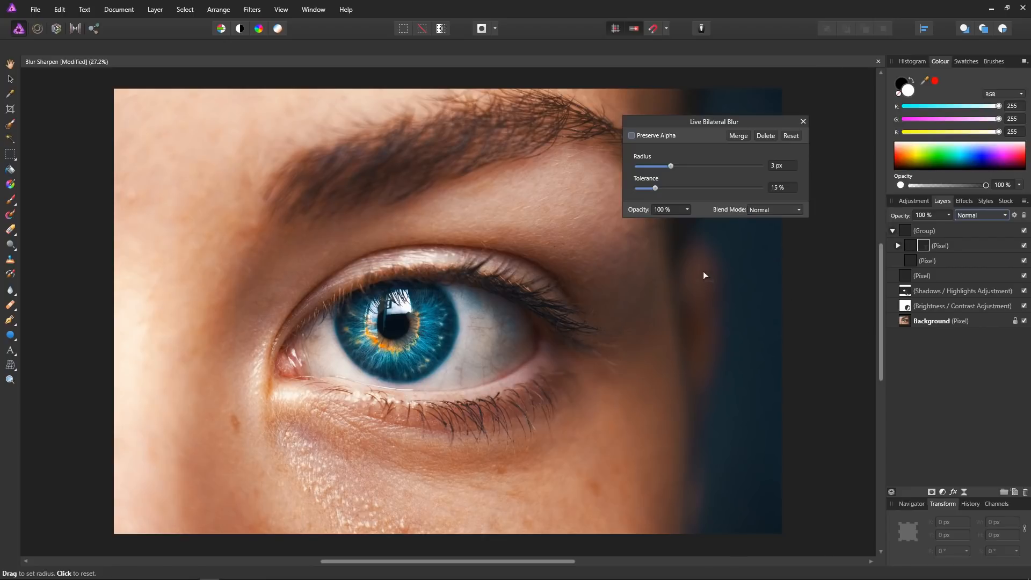
pyautogui.scroll(3, 406, 336)
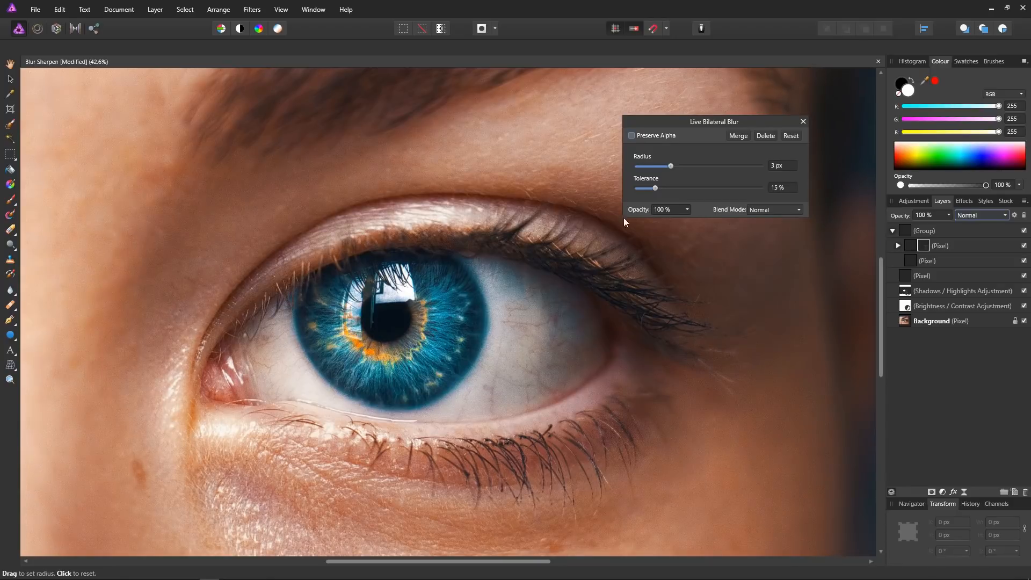
pyautogui.moveTo(670, 166); pyautogui.dragTo(638, 168)
pyautogui.moveTo(638, 166); pyautogui.dragTo(669, 171)
pyautogui.moveTo(683, 173); pyautogui.dragTo(685, 174)
pyautogui.moveTo(657, 189)
pyautogui.mouseDown()
pyautogui.moveTo(642, 189)
pyautogui.moveTo(651, 194)
pyautogui.mouseUp()
# Step: Test an extreme Bilateral Blur radius of 45.5 px, then set the radius to 8.2 px and close the filter settings
pyautogui.moveTo(686, 170); pyautogui.dragTo(741, 168)
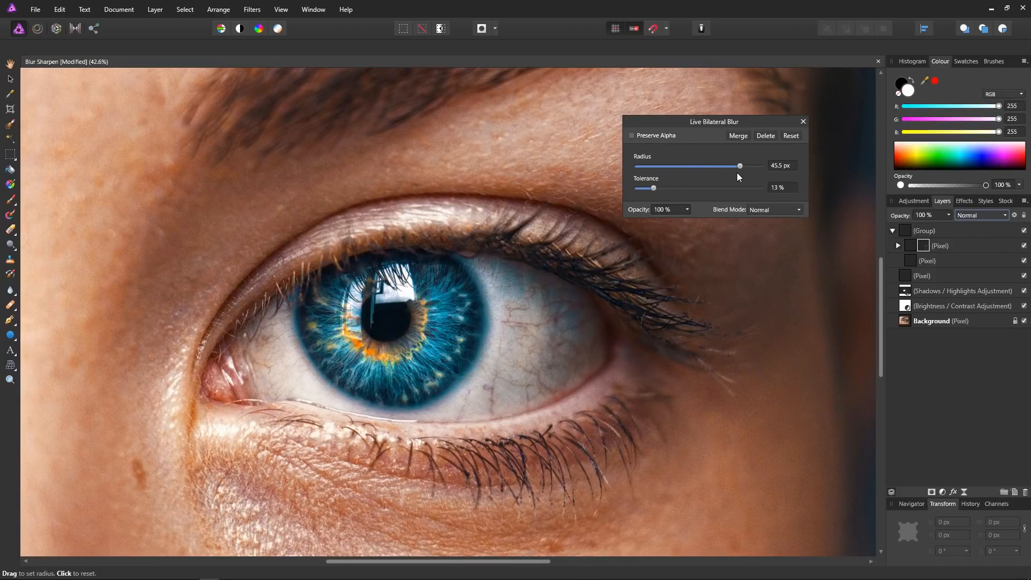
pyautogui.moveTo(740, 166); pyautogui.dragTo(652, 166)
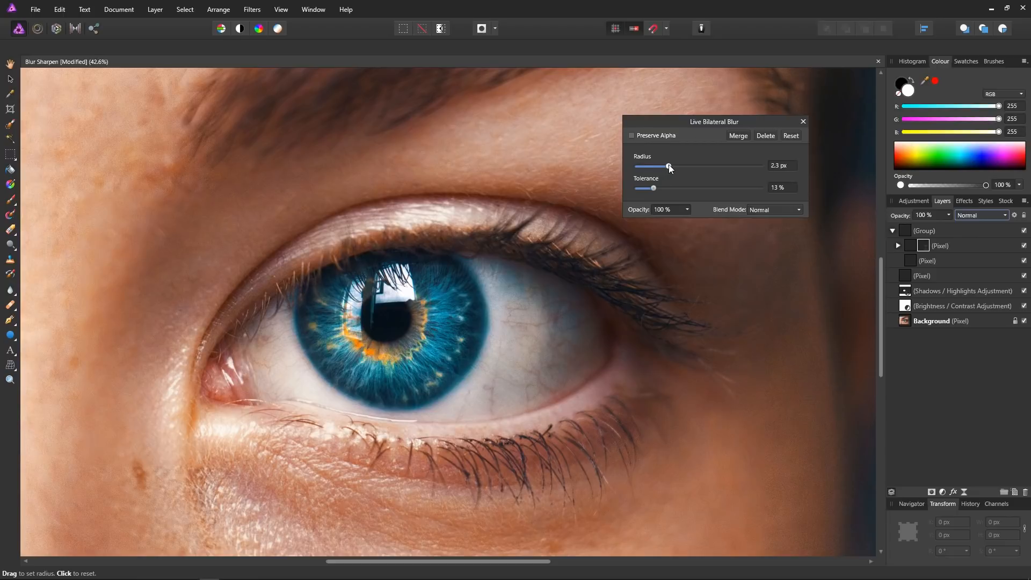
pyautogui.moveTo(679, 167); pyautogui.dragTo(683, 168)
pyautogui.moveTo(684, 167); pyautogui.dragTo(687, 167)
pyautogui.scroll(-4, 542, 283)
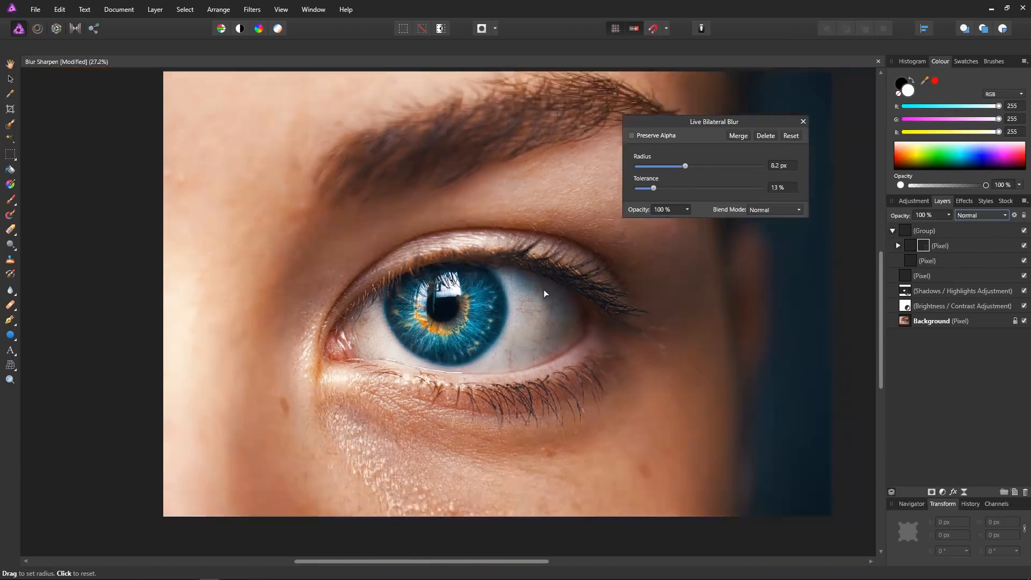
pyautogui.scroll(1, 536, 293)
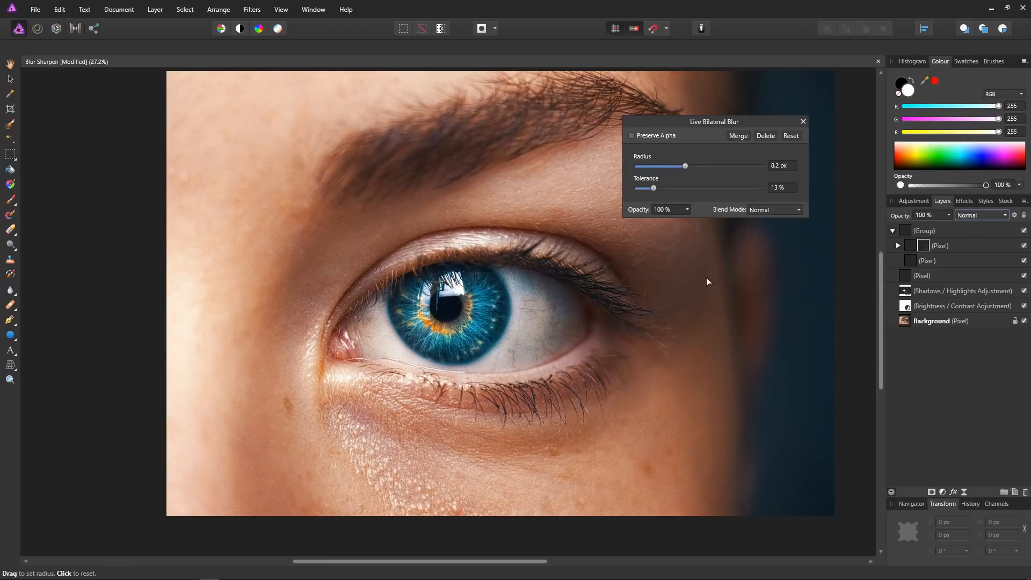
pyautogui.click(803, 123)
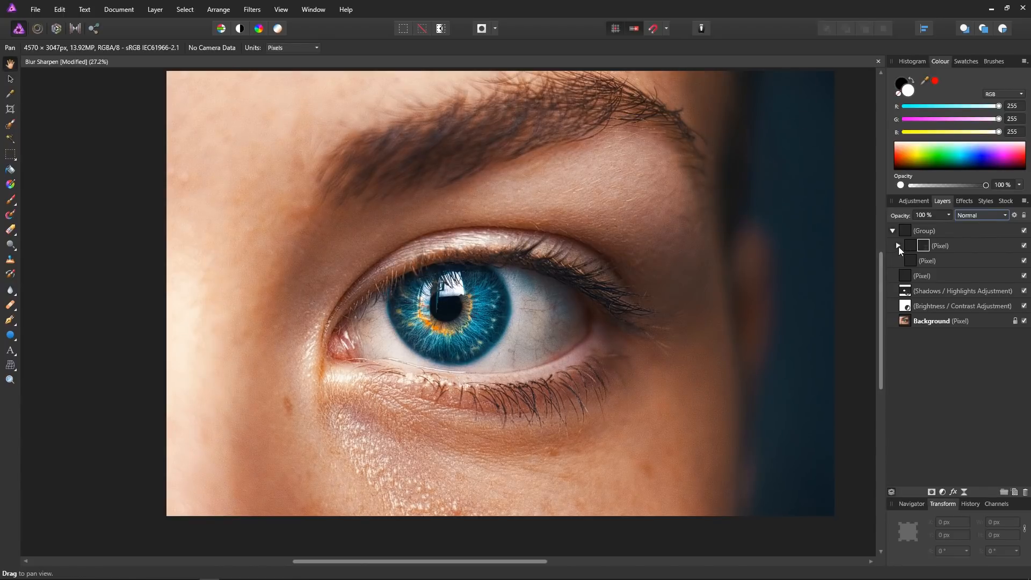
# Step: Reveal the Bilateral Blur filter nested under the inverted layer, review its settings and inspect the sharpened eye
pyautogui.click(898, 247)
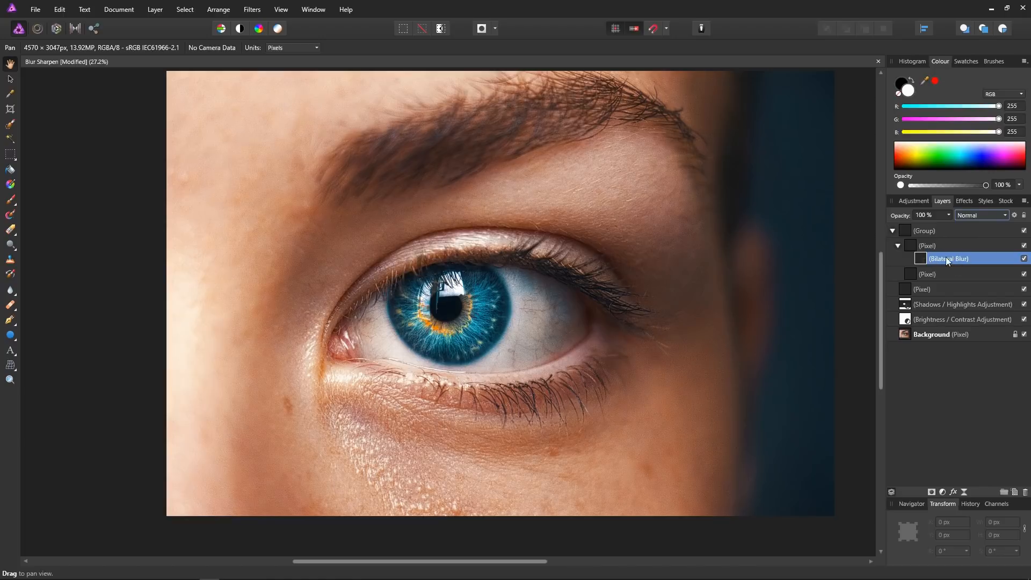
pyautogui.doubleClick(923, 259)
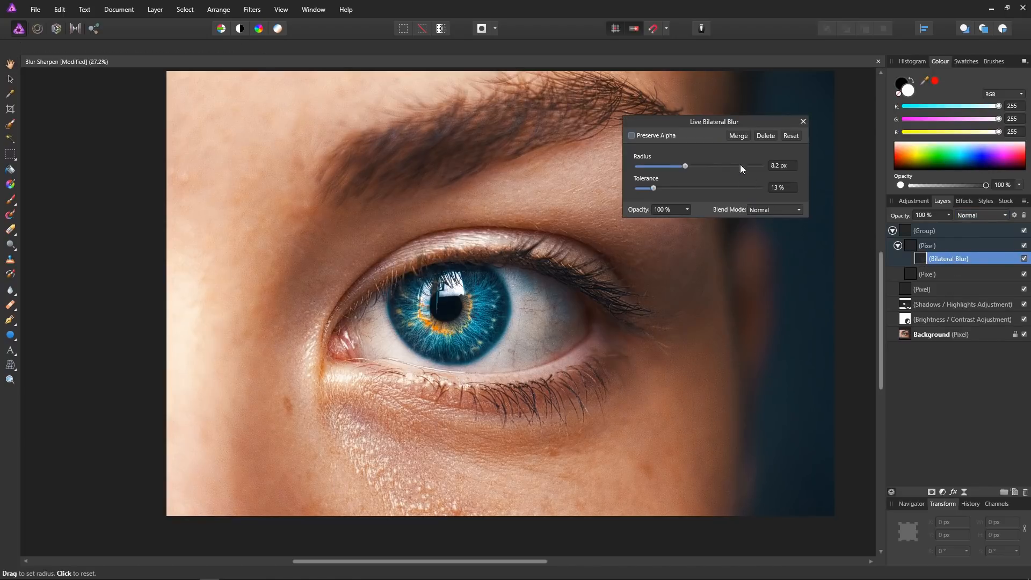
pyautogui.moveTo(723, 122); pyautogui.dragTo(810, 145)
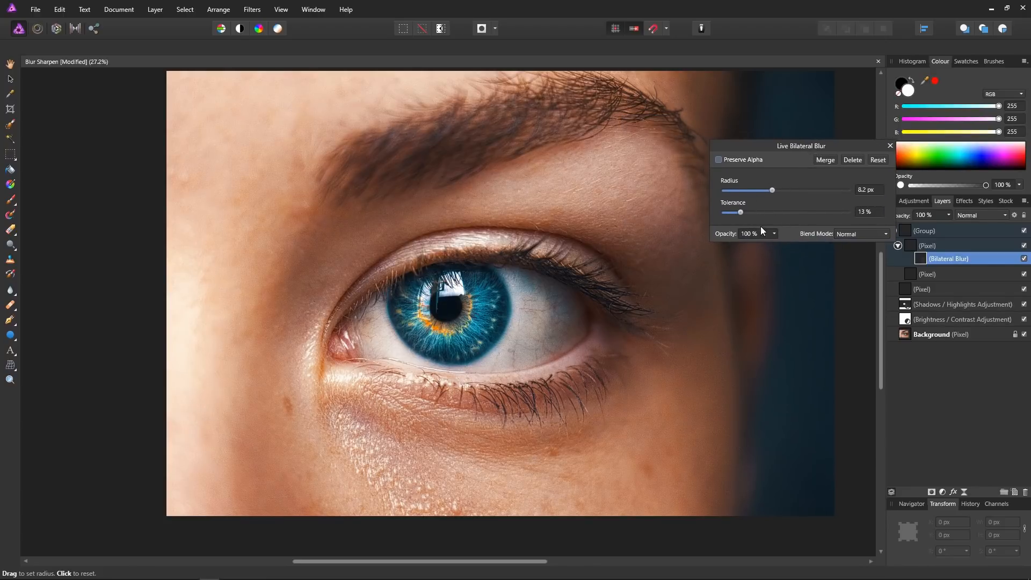
pyautogui.click(891, 145)
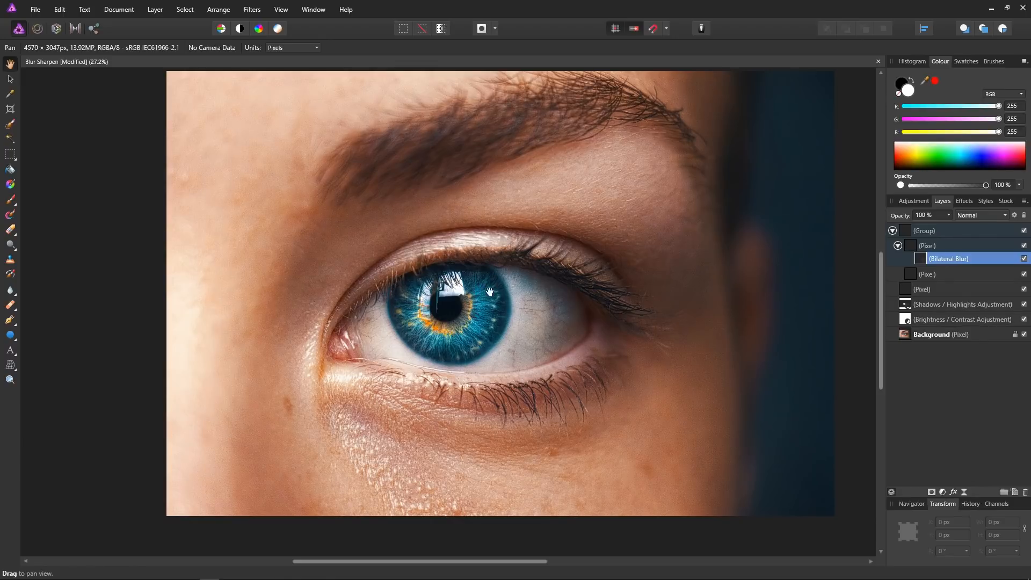
pyautogui.scroll(3, 465, 315)
pyautogui.scroll(-2, 469, 314)
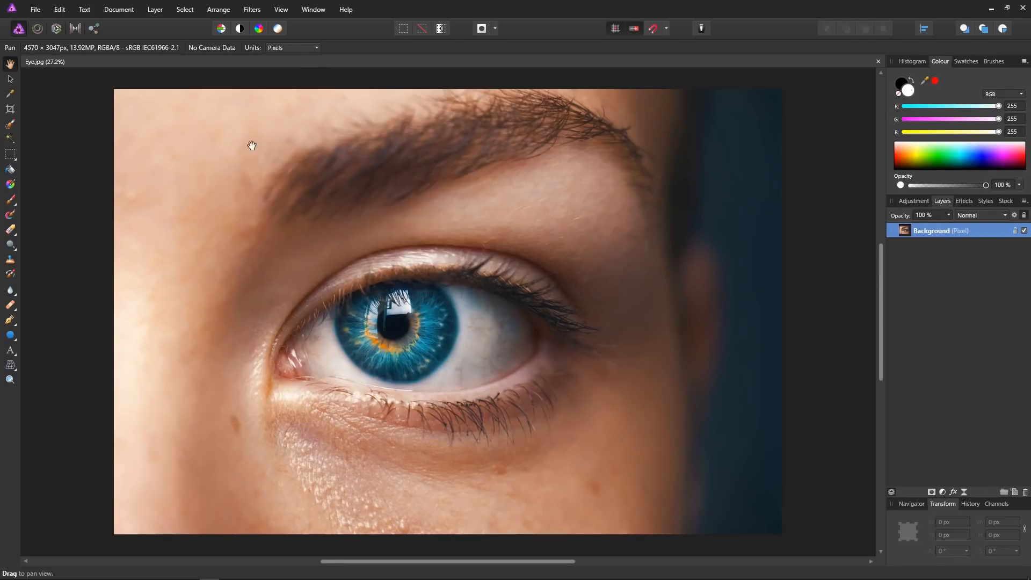
# Step: Show the macro Library and import the .afmacros file from the Sharpen project's Resources folder
pyautogui.click(281, 10)
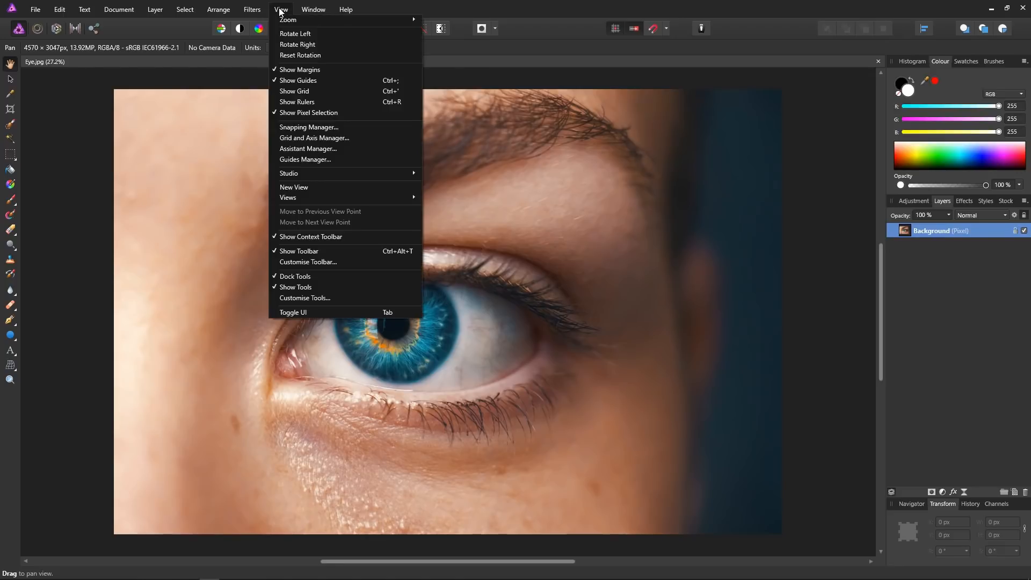
pyautogui.moveTo(306, 172)
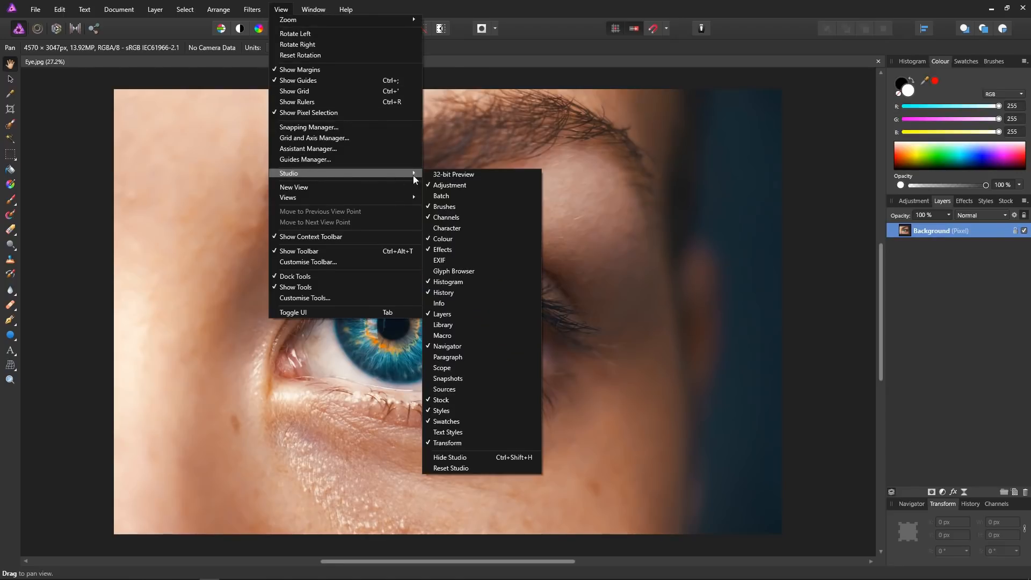
pyautogui.click(457, 325)
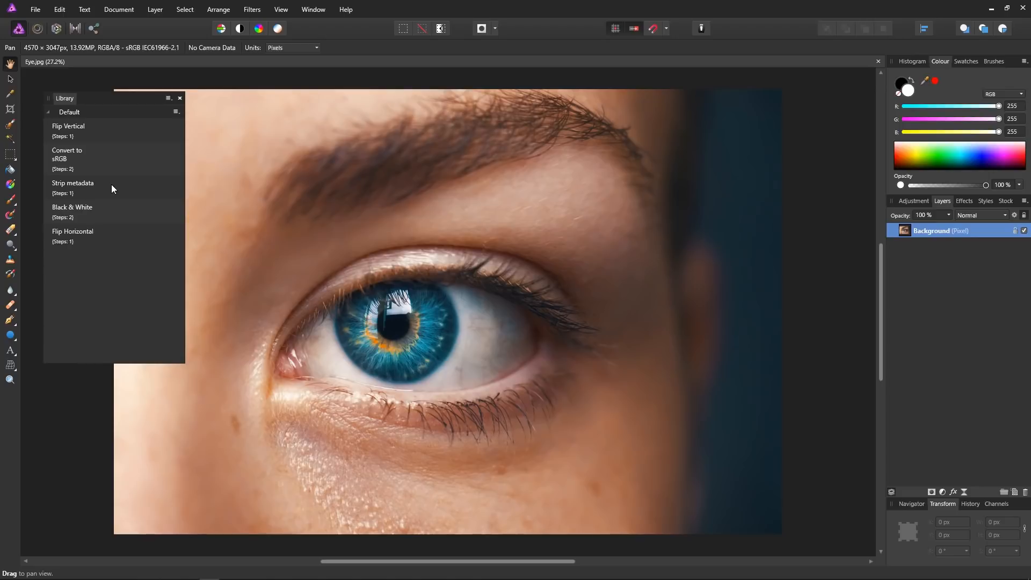
pyautogui.click(169, 98)
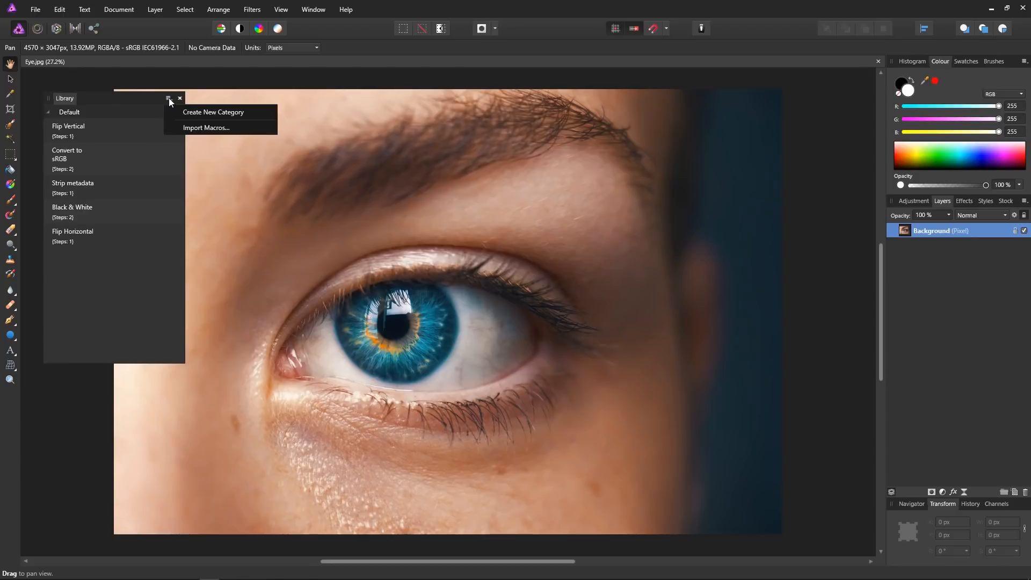
pyautogui.click(189, 127)
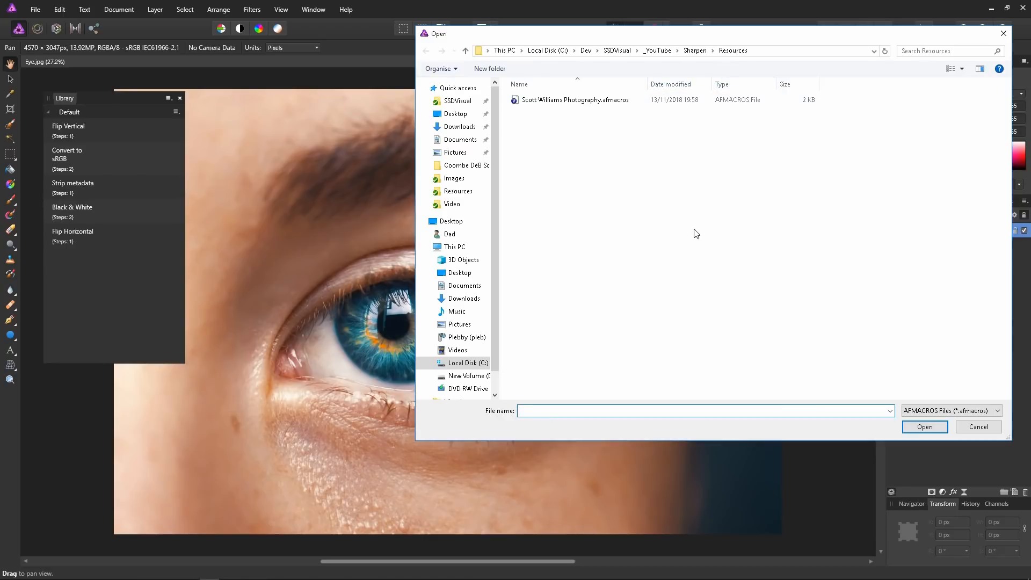
pyautogui.doubleClick(602, 101)
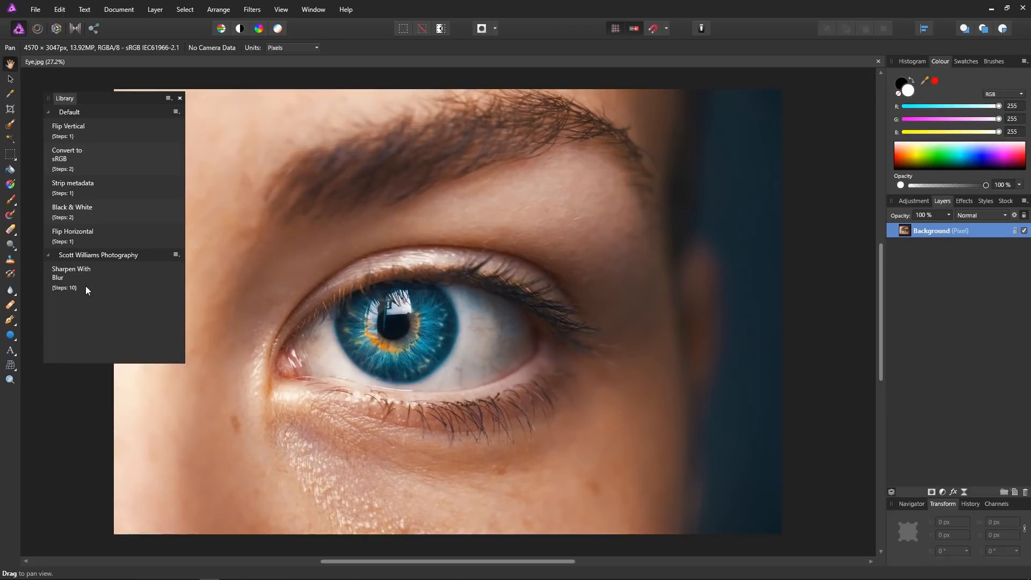
# Step: Run the imported Sharpen With Blur macro on the eye photo and compare the result with its group hidden and shown
pyautogui.click(78, 275)
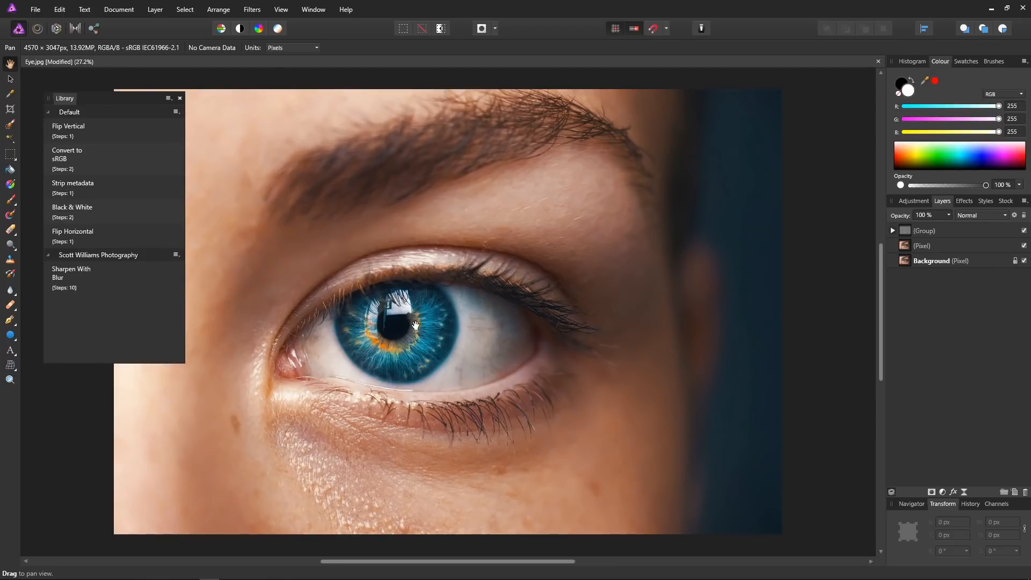
pyautogui.scroll(5, 419, 325)
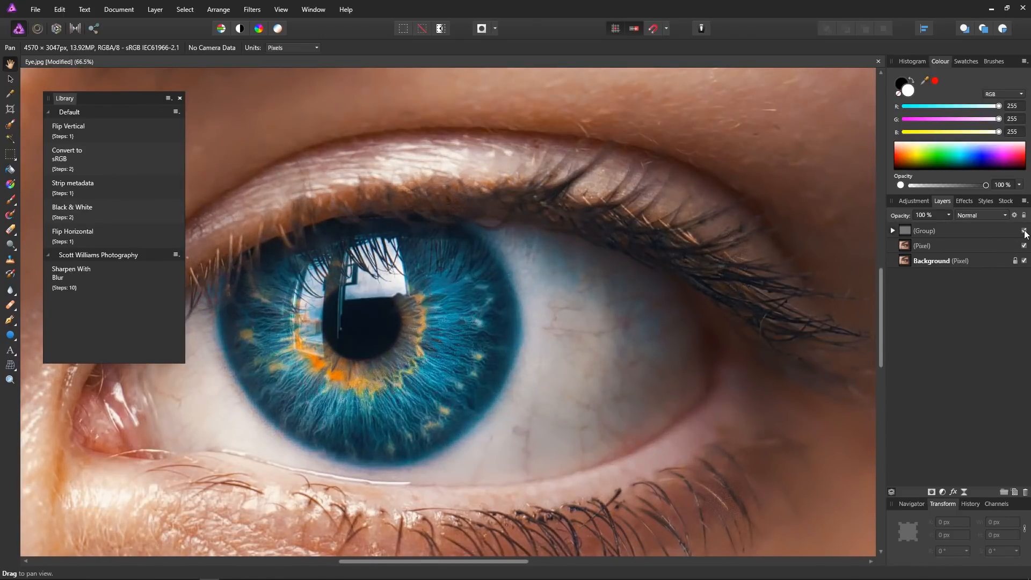
pyautogui.click(1024, 231)
pyautogui.click(1024, 231)
# Step: Open the Bilateral Blur filter nested in the macro's group, try a 21 px radius, set it to about 10.3 px and close the settings
pyautogui.click(893, 231)
pyautogui.click(898, 246)
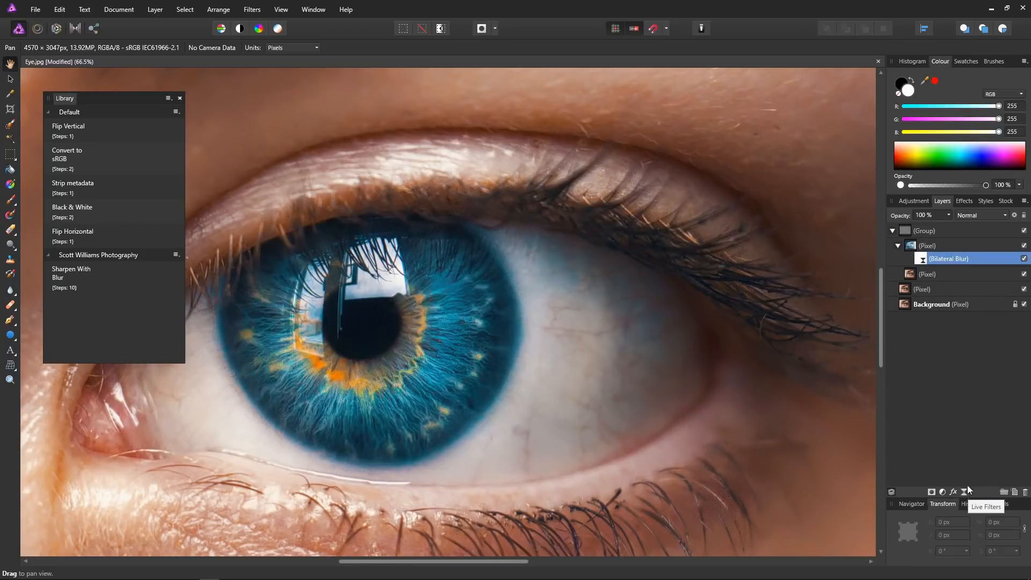
pyautogui.doubleClick(922, 260)
pyautogui.moveTo(780, 448); pyautogui.dragTo(745, 142)
pyautogui.moveTo(693, 185); pyautogui.dragTo(726, 186)
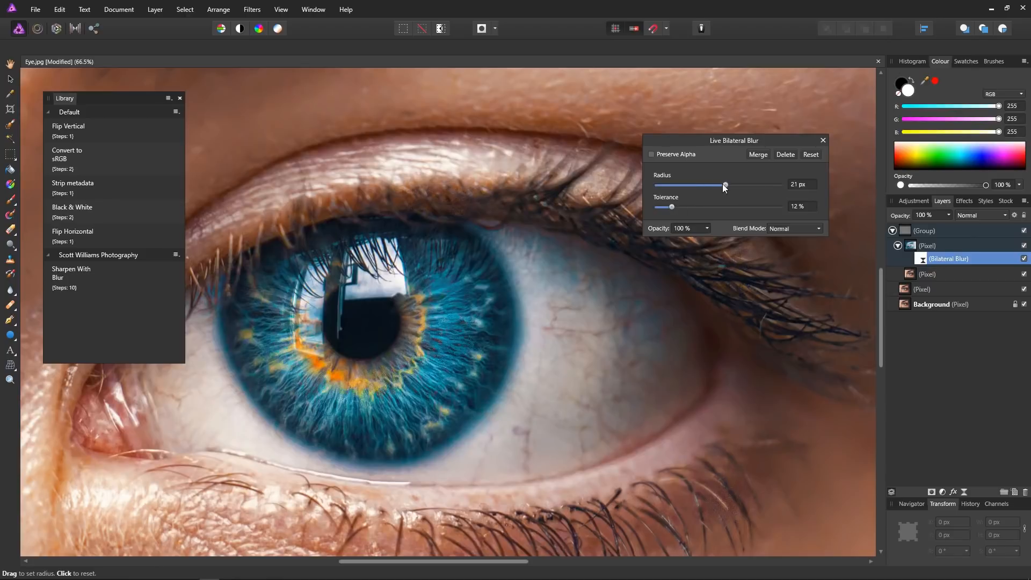
pyautogui.moveTo(725, 183)
pyautogui.mouseDown()
pyautogui.moveTo(757, 186)
pyautogui.moveTo(649, 193)
pyautogui.moveTo(715, 190)
pyautogui.mouseUp()
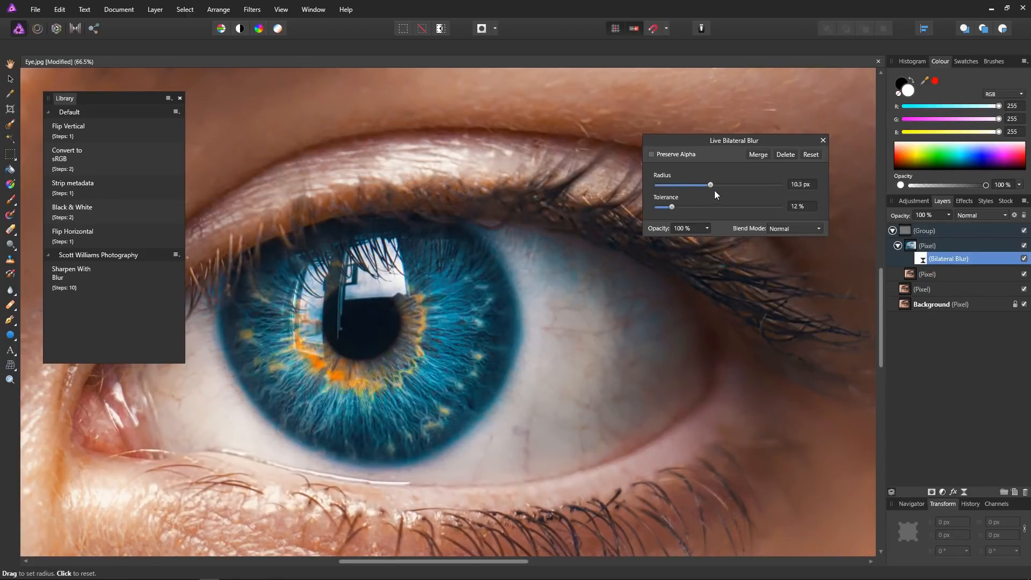
pyautogui.click(823, 142)
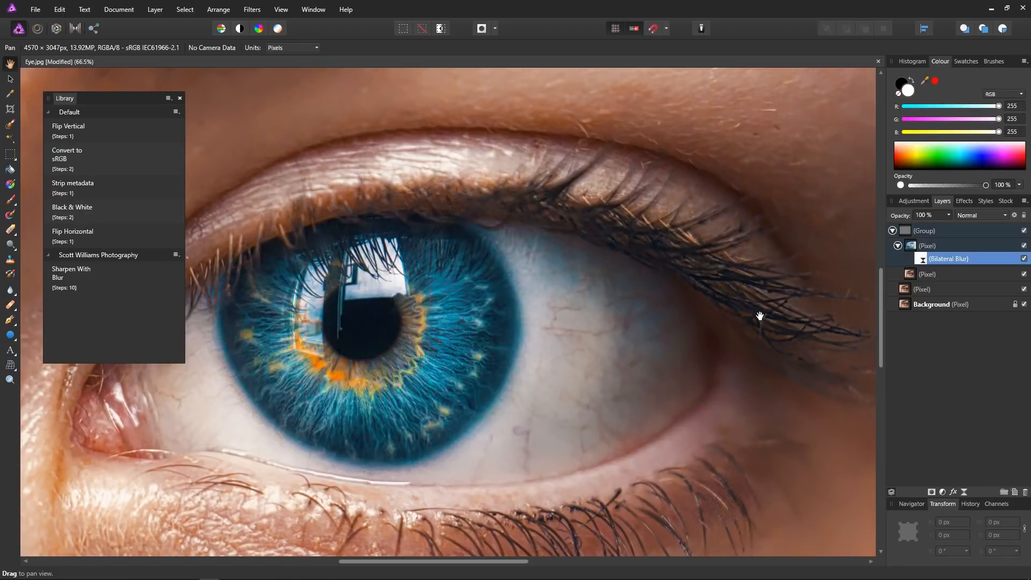